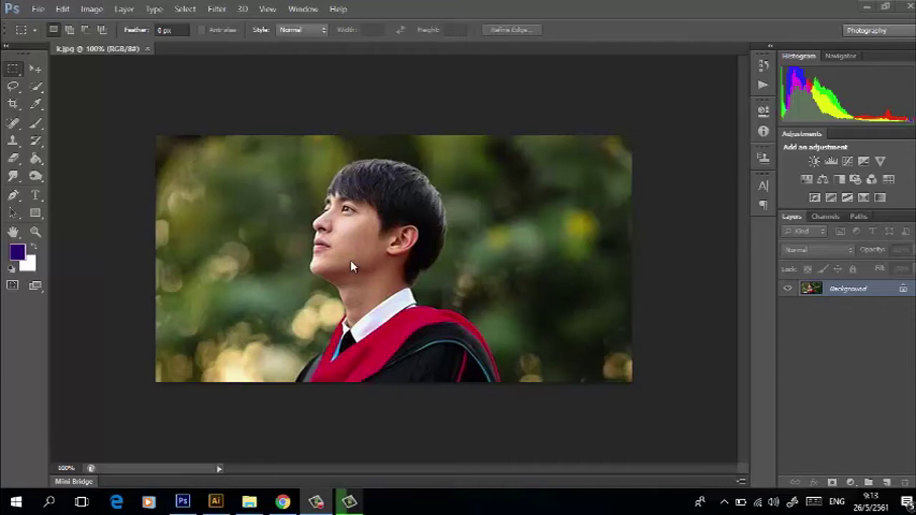
- Select the man in the photo, from his hair down to the graduation gown, with the Quick Selection tool
left_click(38, 90)
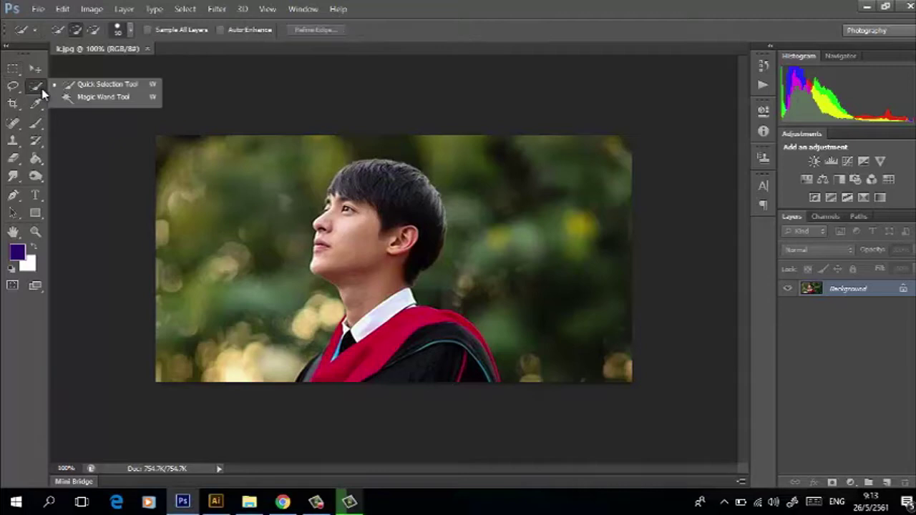
left_click(75, 90)
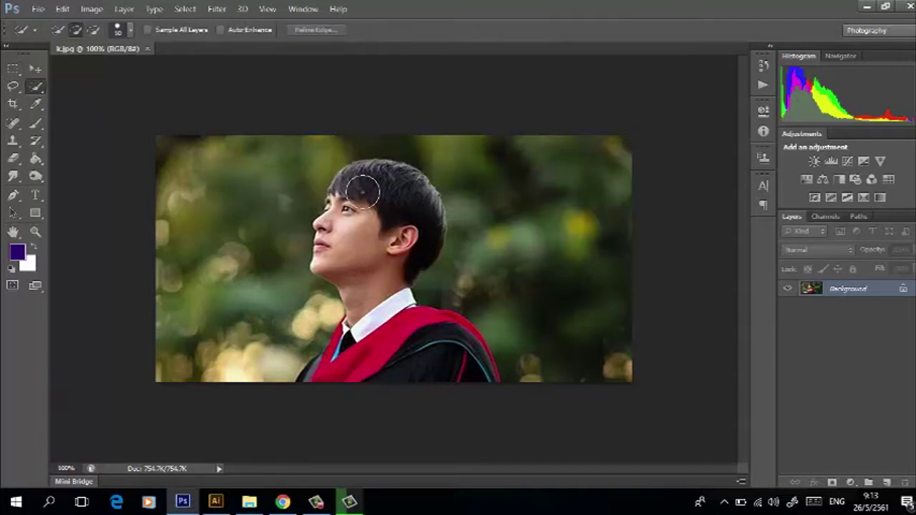
mouse_move(349, 208)
left_mouse_down()
mouse_move(347, 180)
mouse_move(329, 205)
mouse_move(328, 271)
mouse_move(374, 202)
mouse_move(328, 222)
mouse_move(307, 265)
mouse_move(335, 271)
mouse_move(372, 336)
mouse_move(417, 338)
mouse_move(426, 353)
mouse_move(448, 342)
mouse_move(458, 366)
left_mouse_up()
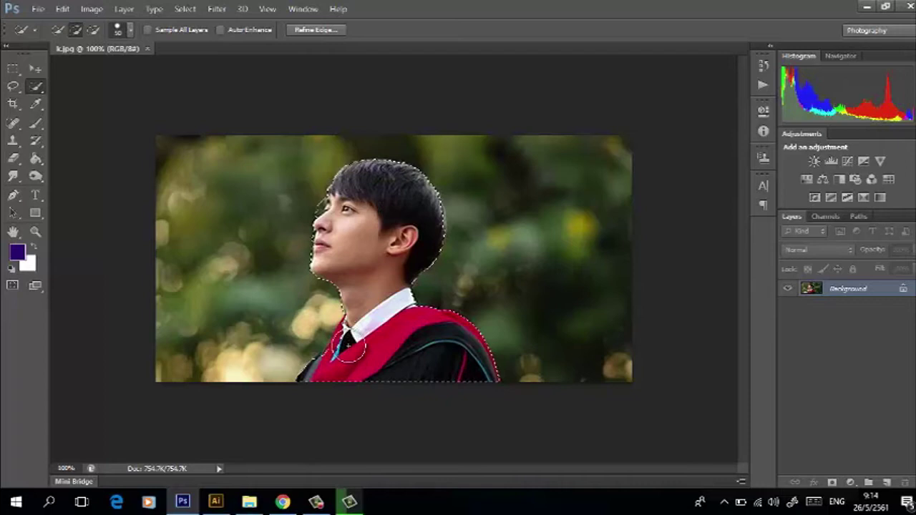
mouse_move(342, 351)
left_mouse_down()
mouse_move(311, 378)
mouse_move(337, 353)
left_mouse_up()
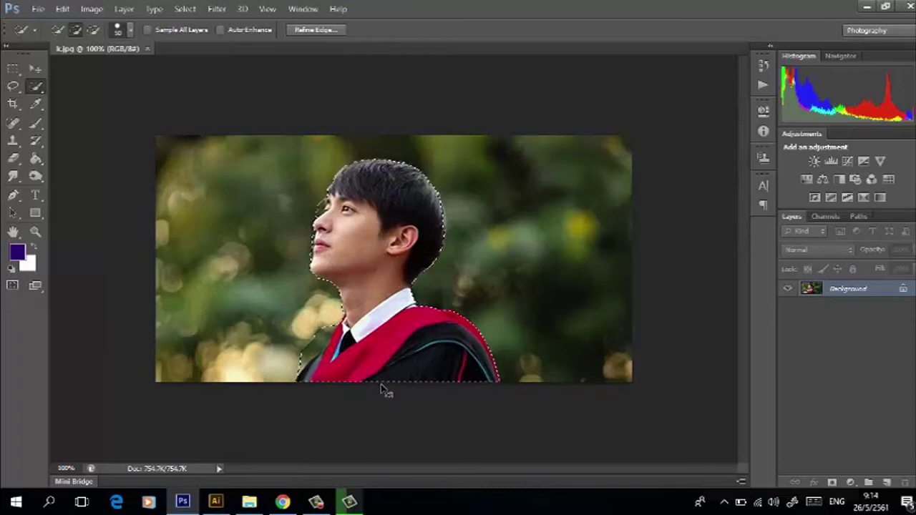
- Subtract the stray background beside the collar and front shoulder from the selection so it follows the gown's edge
key("ctrl+plus")
key("ctrl+plus")
scroll(306, 375, "down", 8)
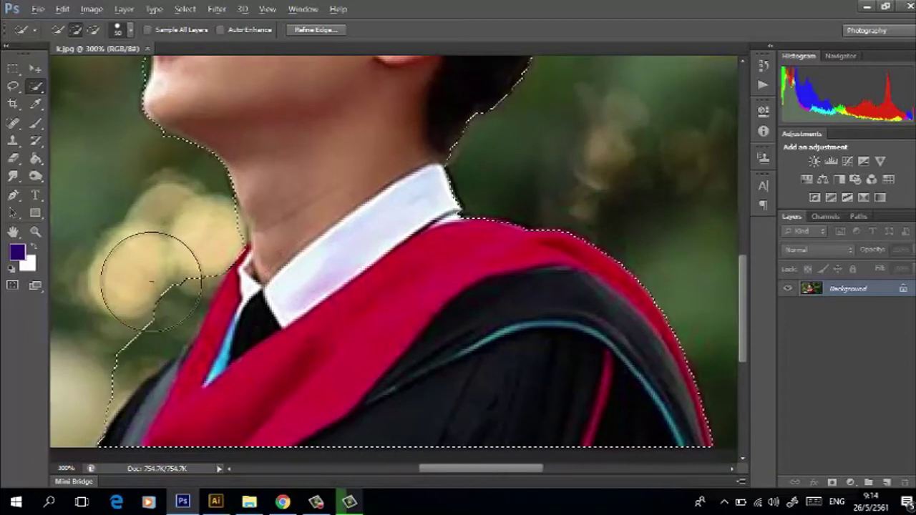
key("alt")
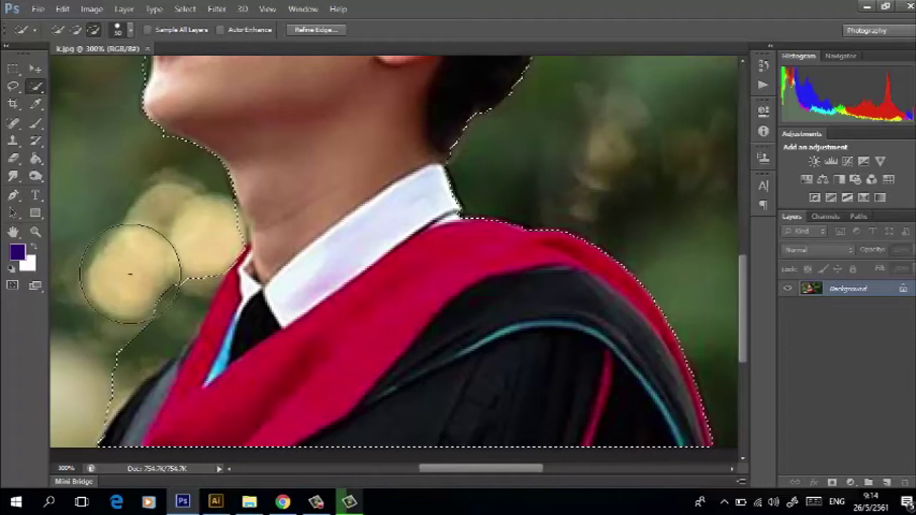
left_click_drag(127, 286, 124, 306)
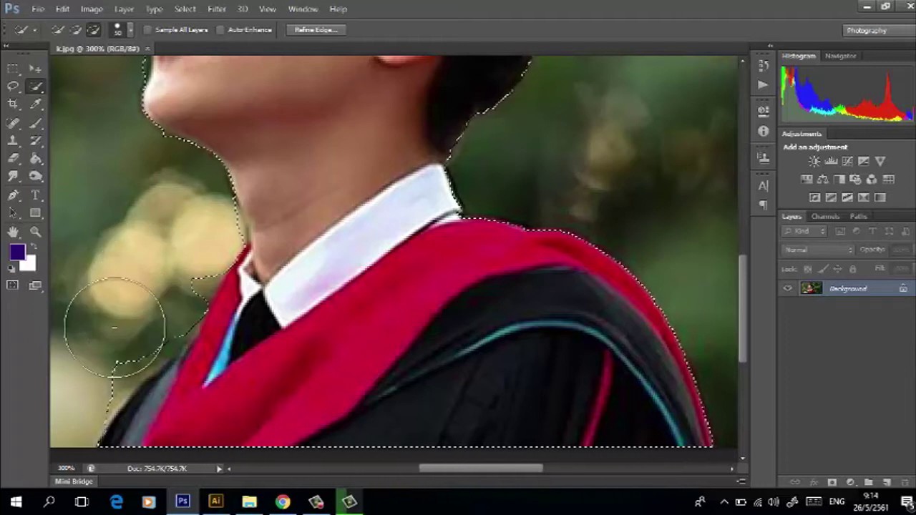
key("ctrl+z")
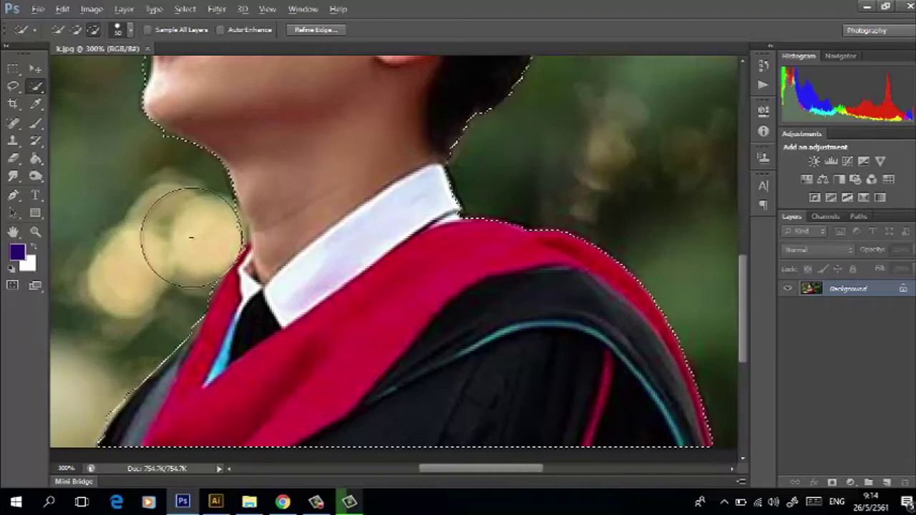
- Reduce the selection brush to 35 px and subtract the background in front of the eye and nose from the selection
scroll(419, 194, "up", 5)
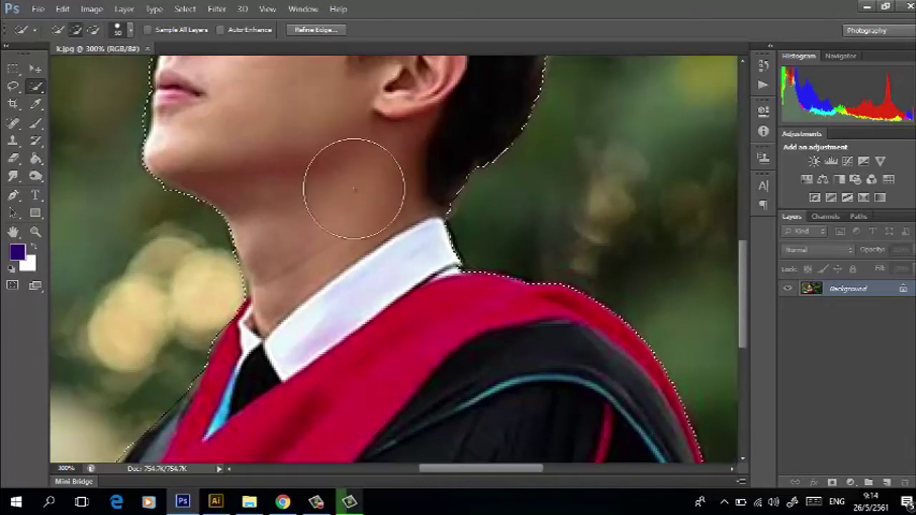
scroll(193, 215, "up", 2)
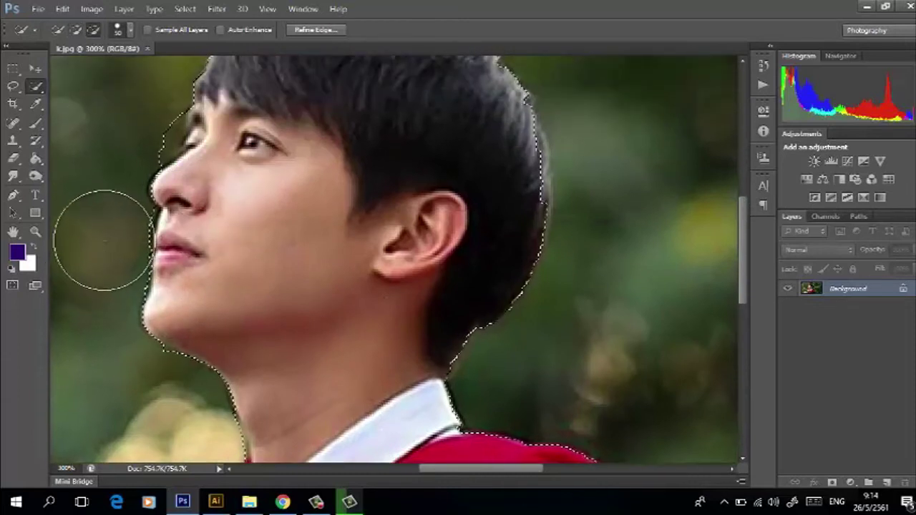
key("bracketleft")
key("bracketleft")
key("bracketleft")
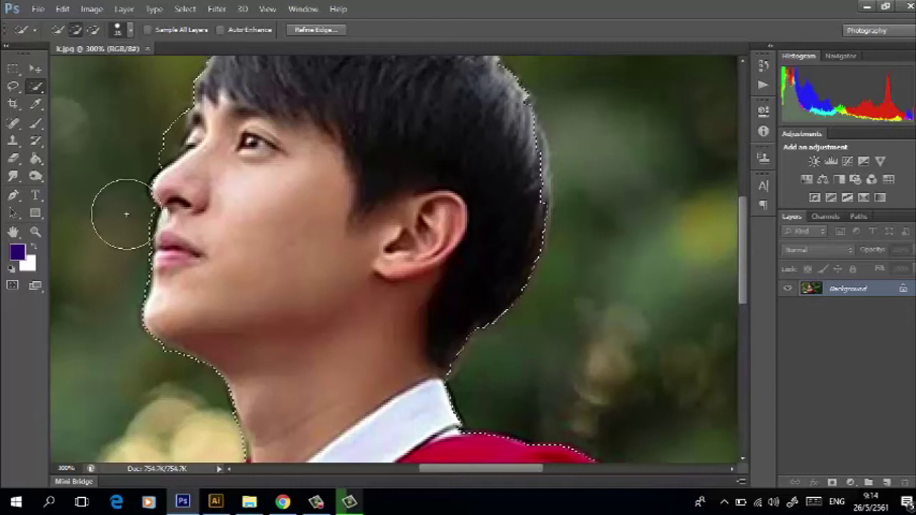
scroll(128, 210, "up", 2)
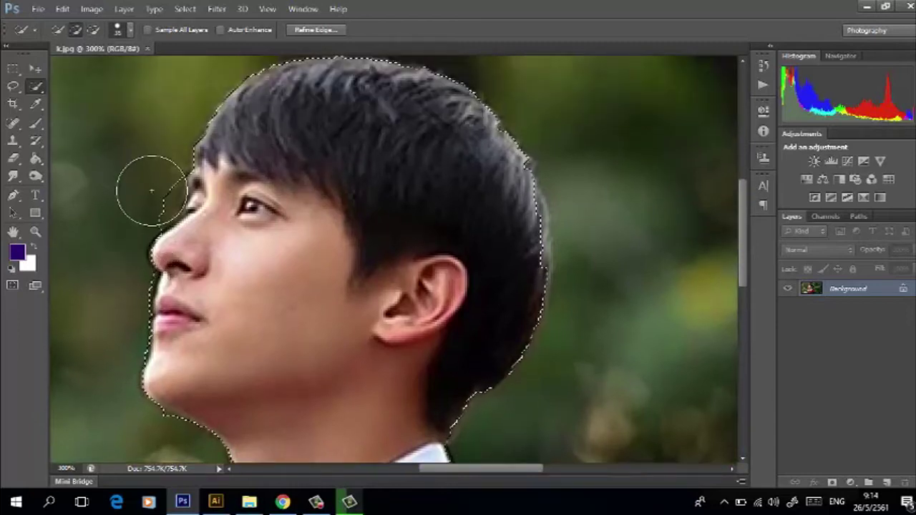
key("alt")
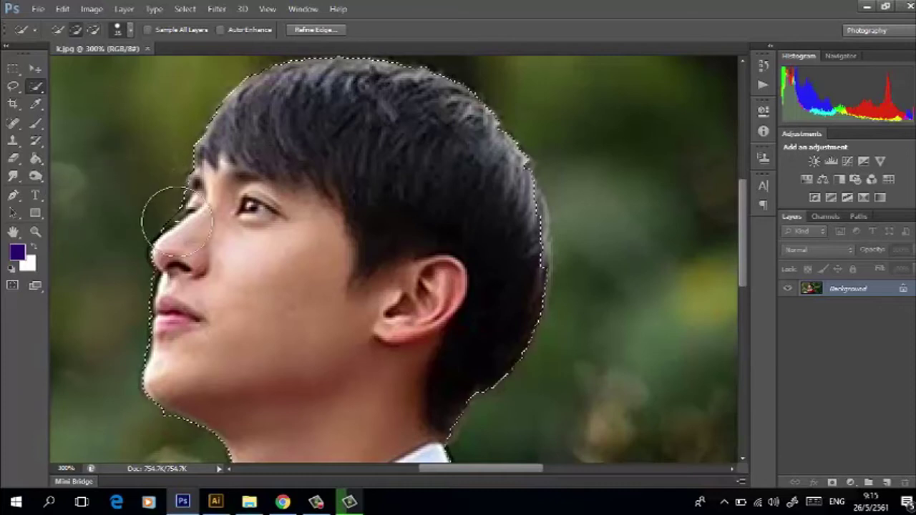
- Extend the selection over the missed hair at the back of the head, keeping the man's full outline selected at 100% view
scroll(236, 272, "up", 1)
scroll(272, 272, "up", 2)
scroll(343, 265, "down", 2)
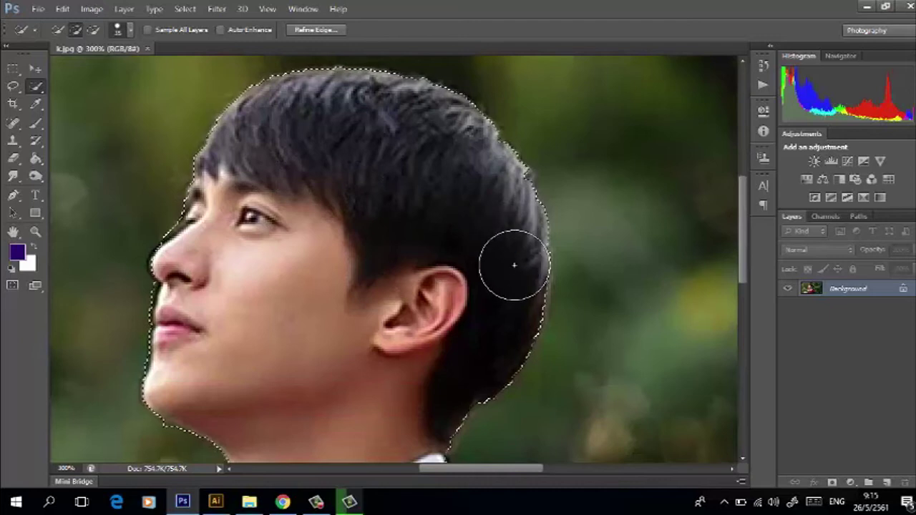
scroll(430, 304, "down", 5)
scroll(413, 308, "down", 4)
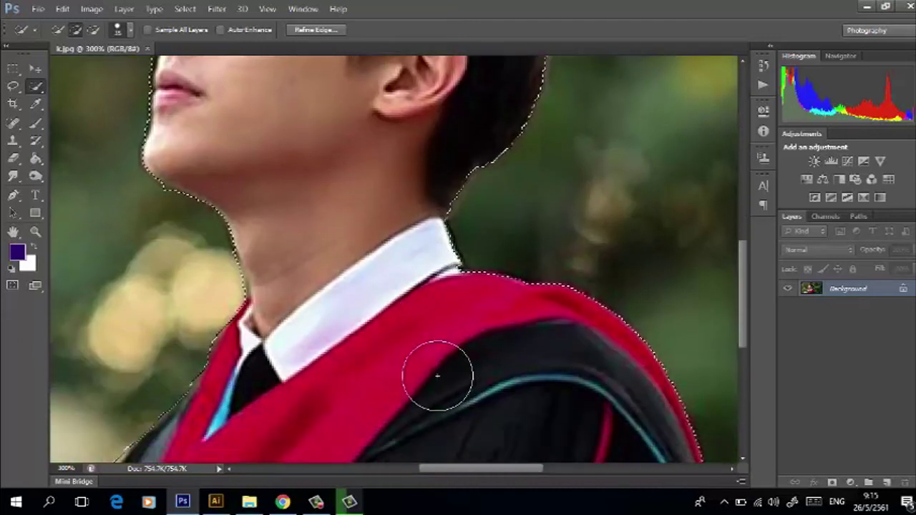
key("ctrl+d")
key("ctrl+1")
key("ctrl+shift+d")
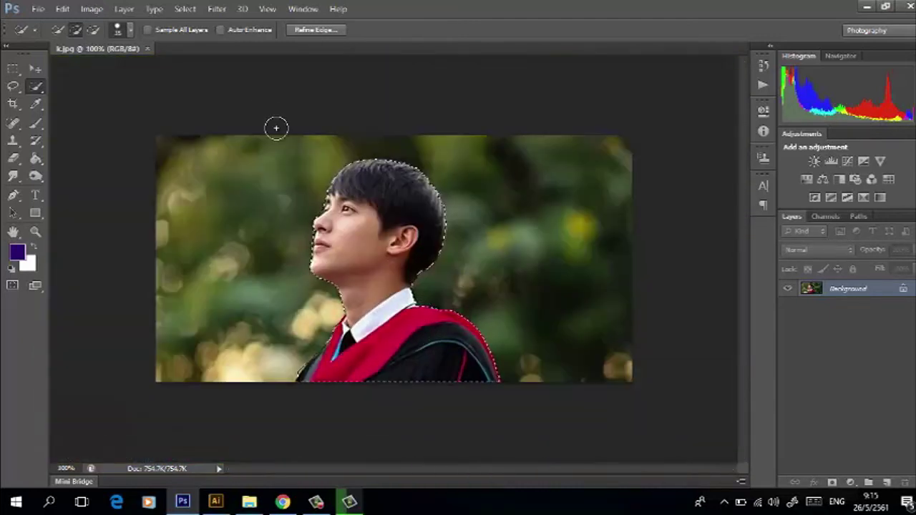
- Open Refine Edge for the selection and brush around the hair outline with a size 14 refine radius brush
left_click(322, 34)
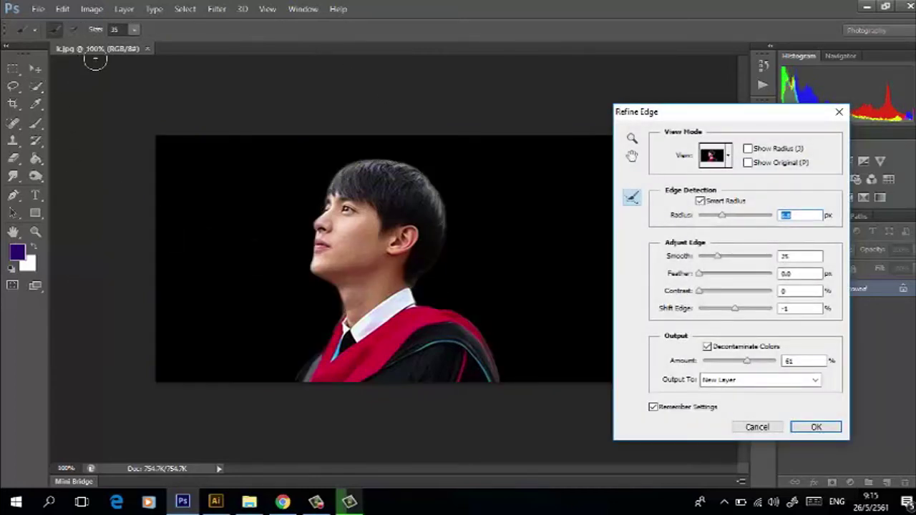
left_click(136, 33)
left_click_drag(126, 53, 121, 48)
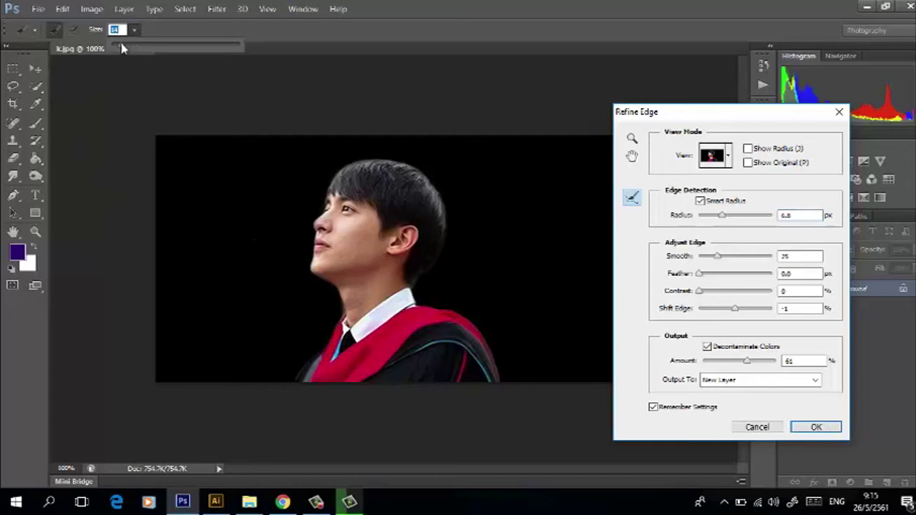
left_click(324, 194)
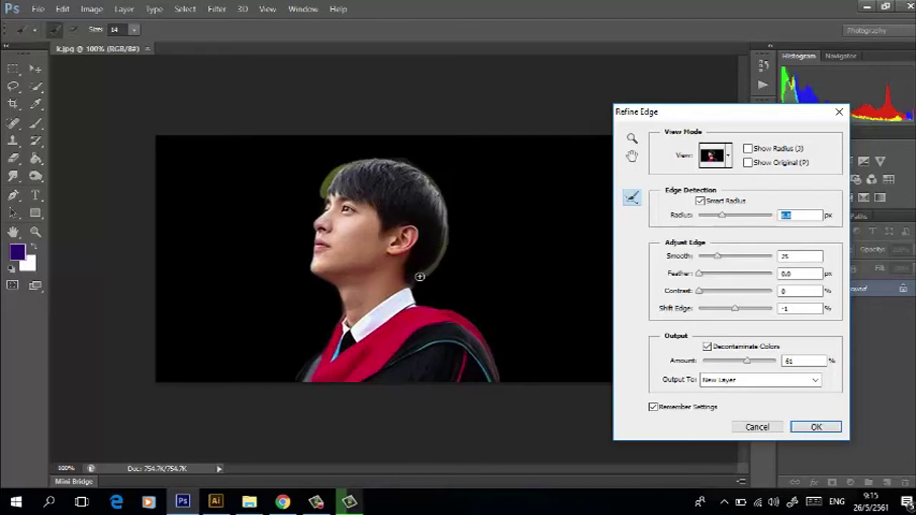
left_click_drag(414, 285, 412, 245)
left_click_drag(364, 159, 345, 181)
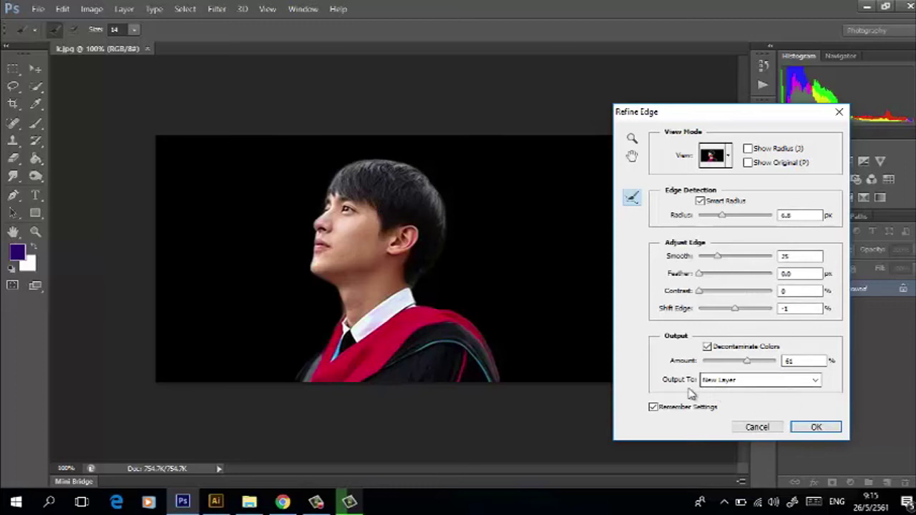
- Output the refined selection to a New Layer, keeping Smooth at 25, and apply Refine Edge
left_click(755, 389)
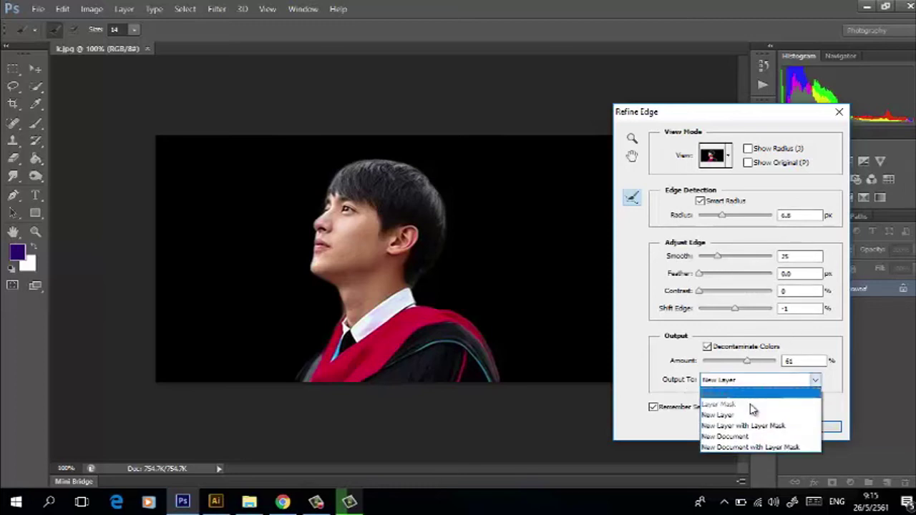
left_click(794, 414)
left_click(815, 428)
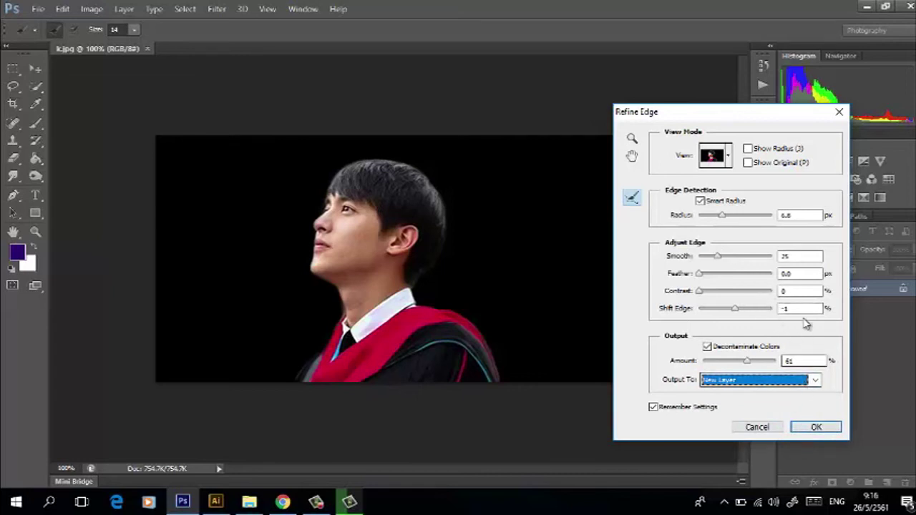
left_click(787, 258)
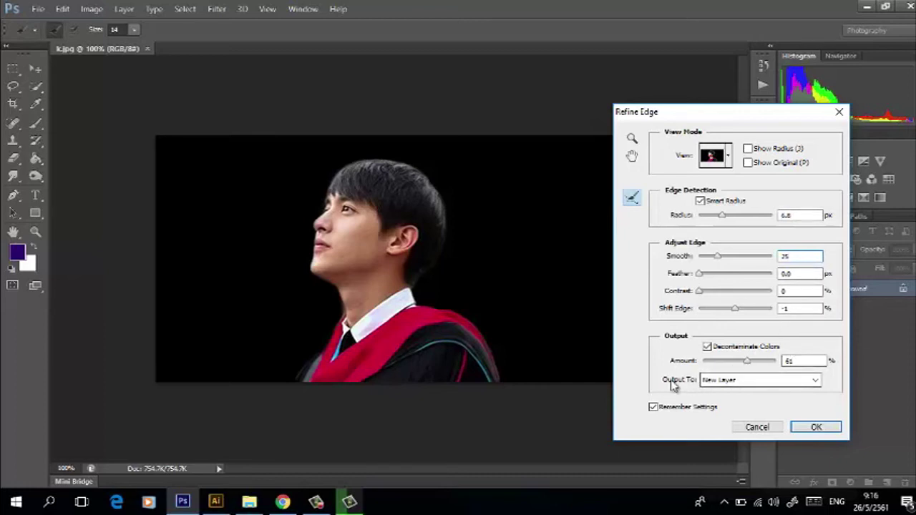
left_click(813, 428)
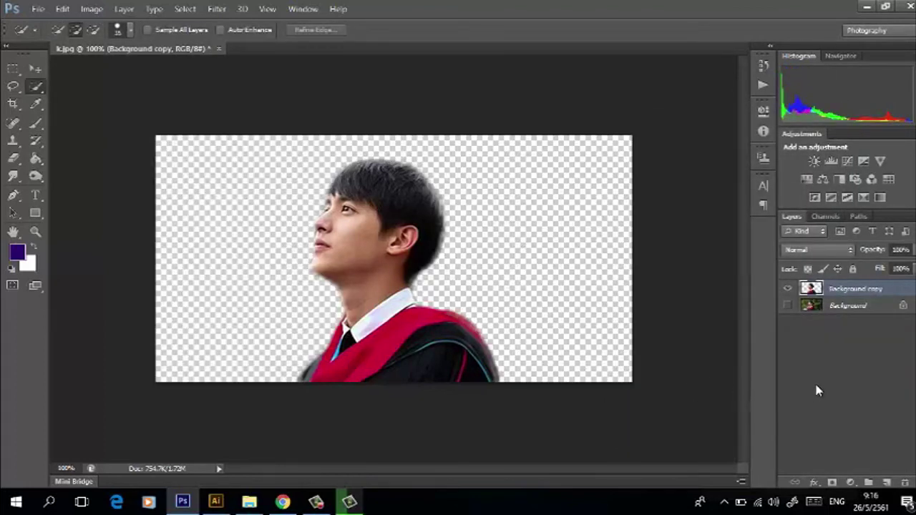
- Create a new layer between the cutout and the original Background and fill it with black (000000)
left_click(859, 306)
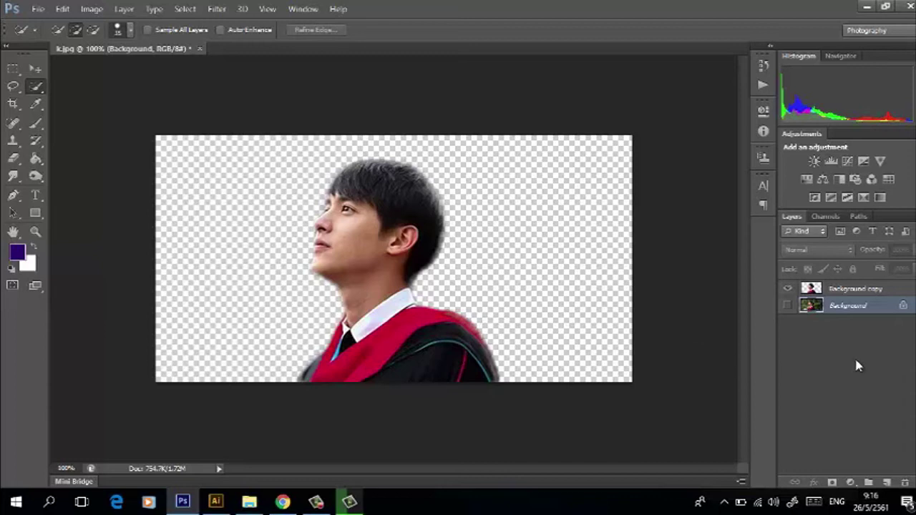
left_click(886, 483)
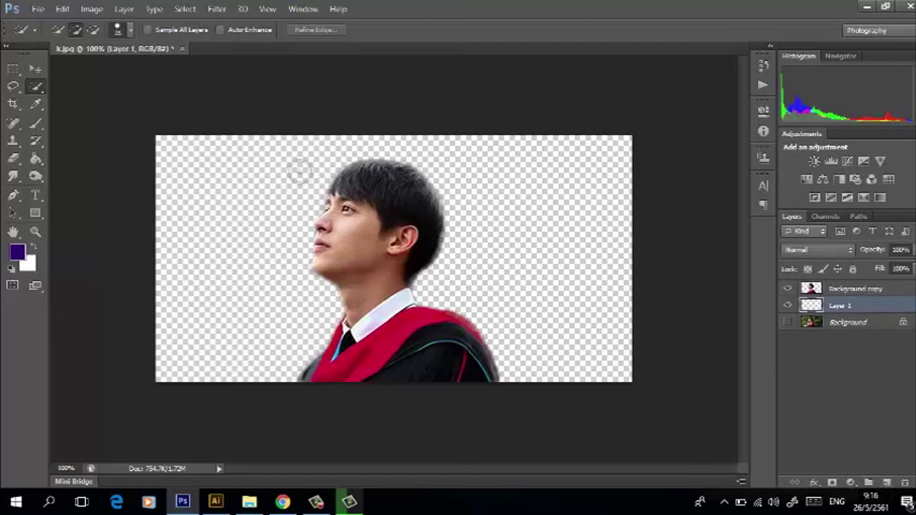
left_click(18, 252)
left_click_drag(583, 302, 536, 370)
double_click(755, 368)
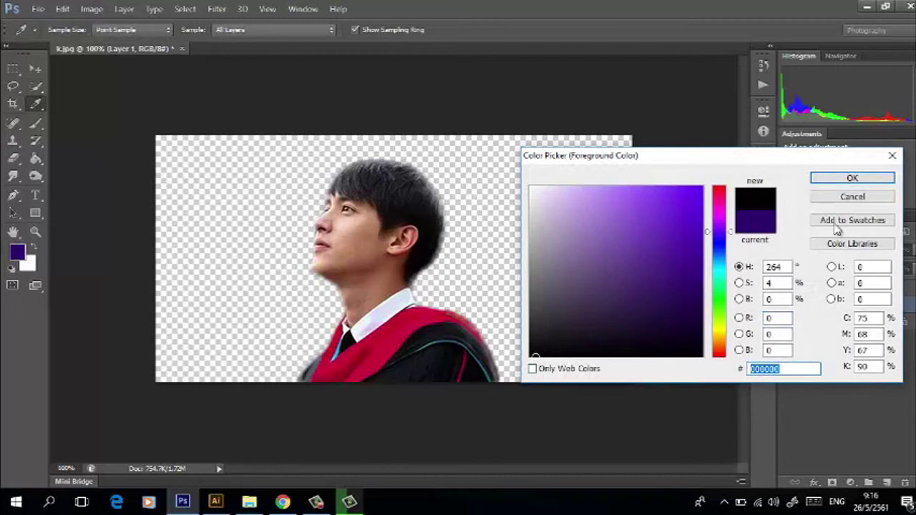
left_click(849, 179)
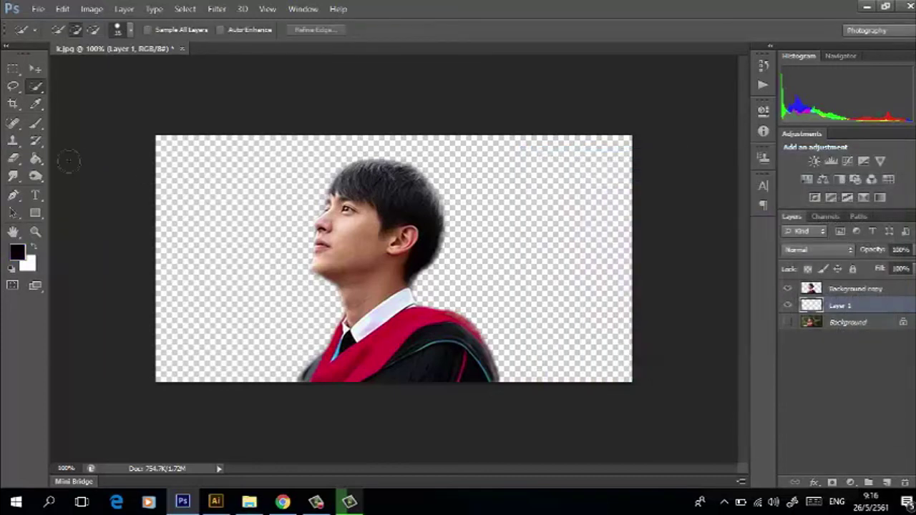
left_click(36, 159)
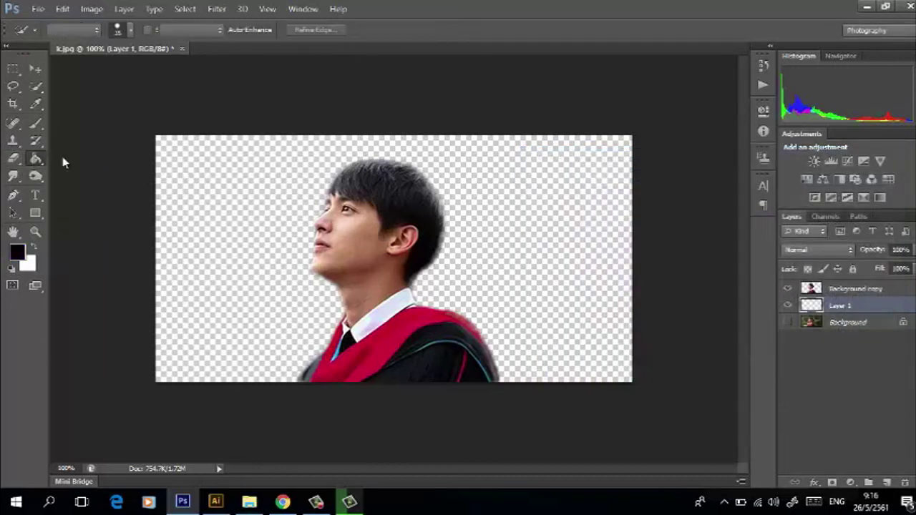
left_click(202, 217)
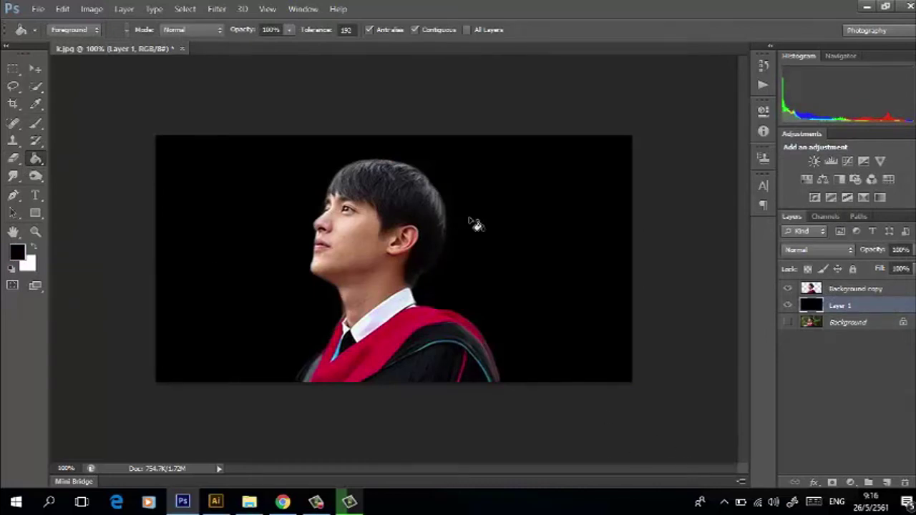
- Make the Background copy layer active and set the Pen tool to Shape mode
left_click(831, 293)
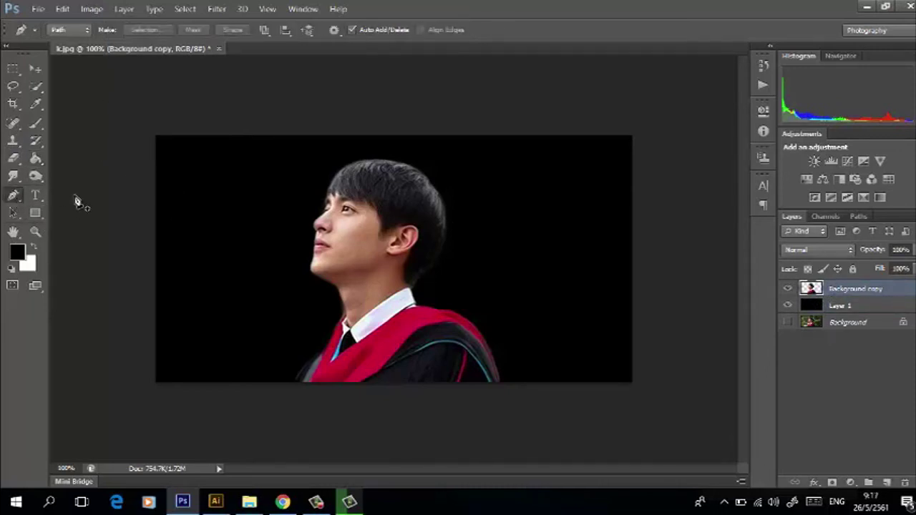
left_click(78, 32)
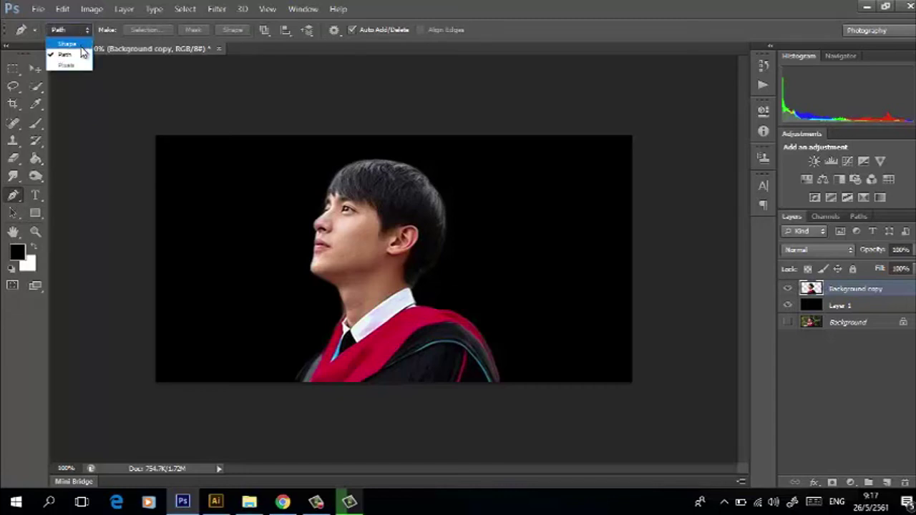
left_click(81, 35)
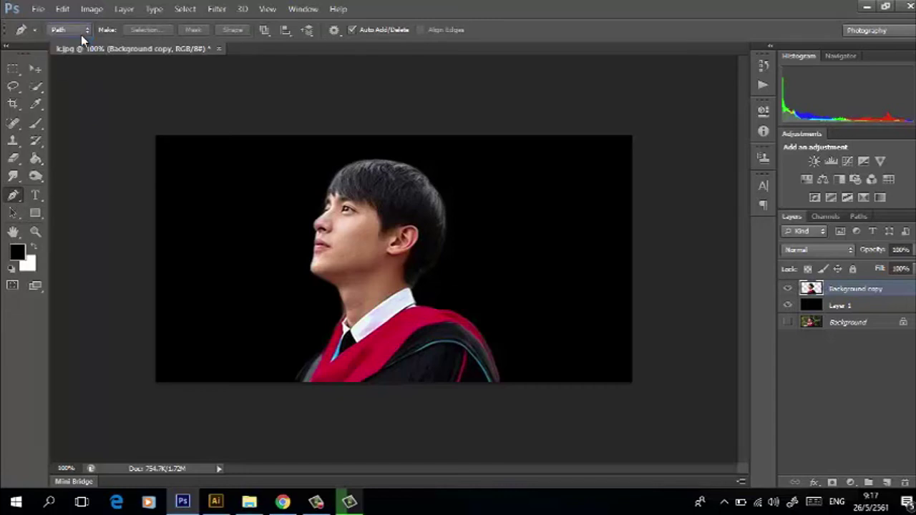
left_click(73, 29)
left_click(65, 53)
left_click(74, 30)
left_click(68, 41)
- Draw a closed six-point black shape about 57 by 74 px in the empty area in front of the man's face
left_click(221, 203)
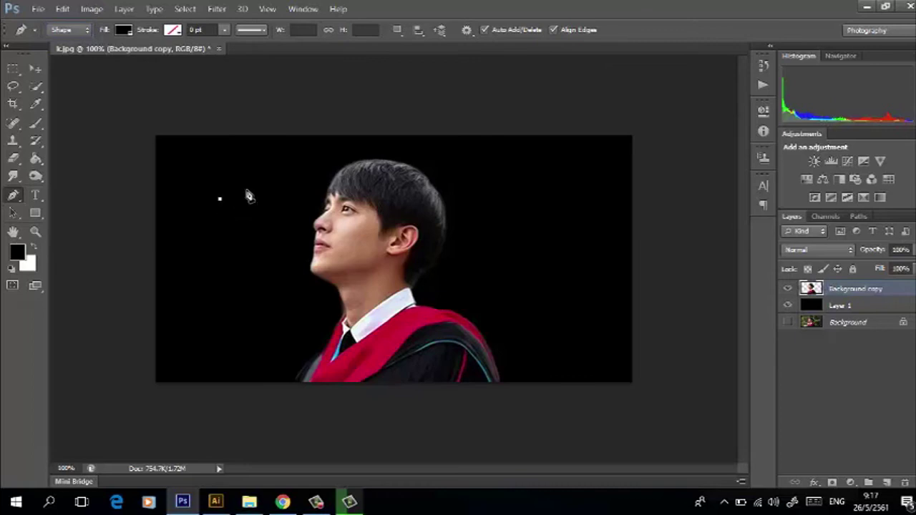
left_click(246, 190)
left_click(257, 219)
left_click(240, 239)
left_click(224, 239)
left_click(224, 222)
left_click(219, 202)
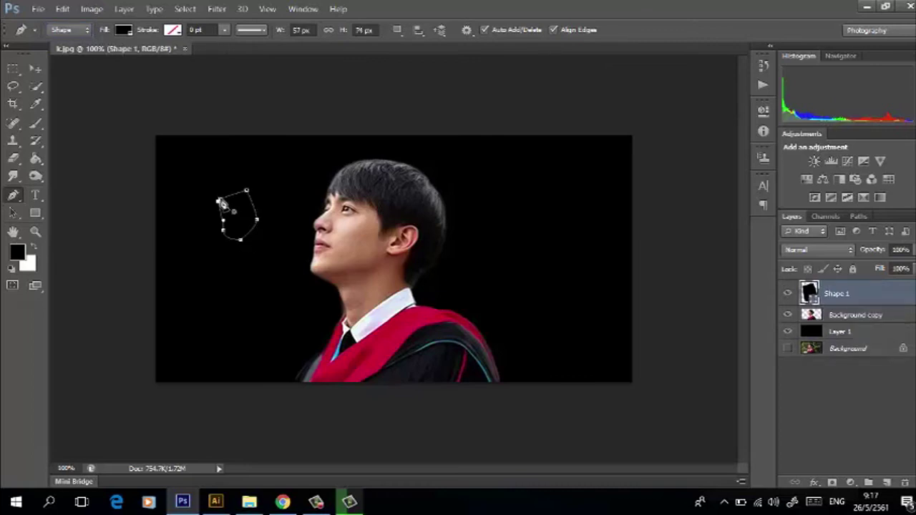
- Try different swatch fills on the six-point shape in front of the face, ending with light orange
left_click(123, 30)
left_click(91, 108)
left_click(104, 132)
left_click(94, 133)
left_click(74, 125)
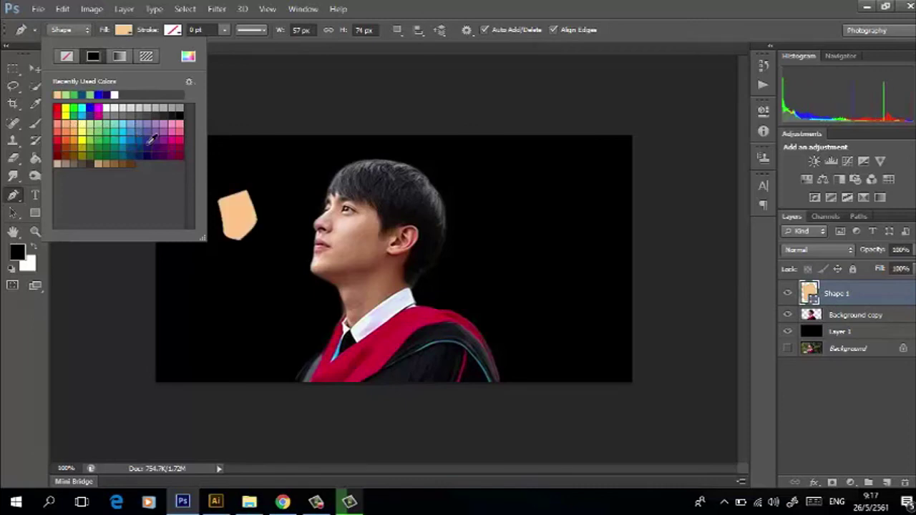
left_click(40, 76)
left_click(37, 73)
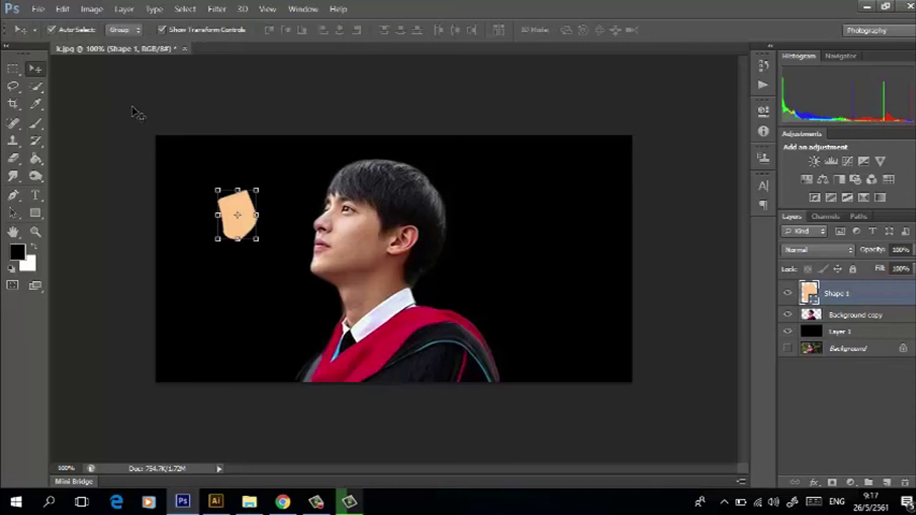
- Undo the shape's fill colour changes, delete the Shape 1 layer and deselect all layers
key("alt+BackSpace")
key("ctrl+alt+z")
key("ctrl+alt+z")
key("ctrl+alt+z")
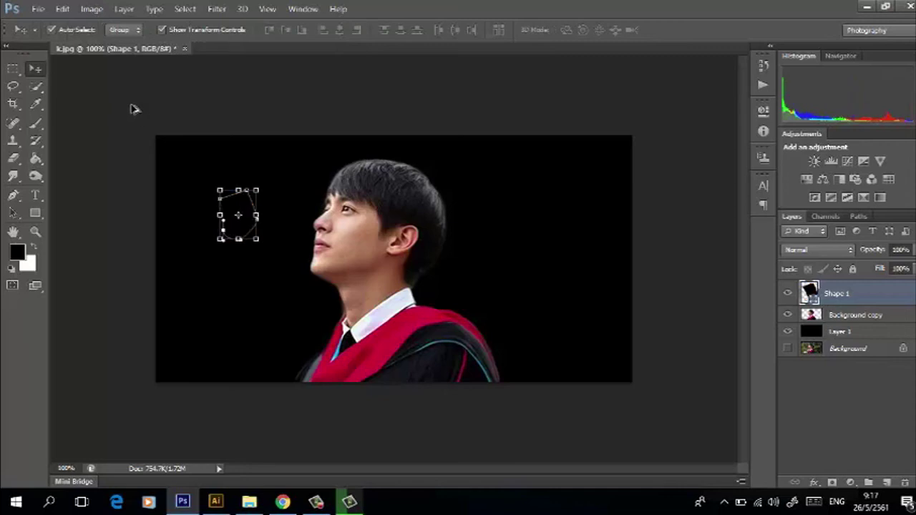
key("Delete")
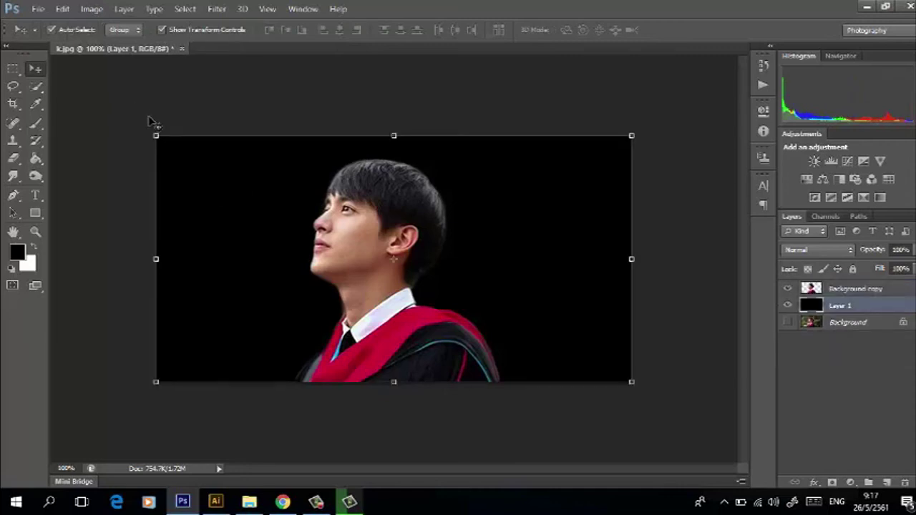
left_click(74, 147)
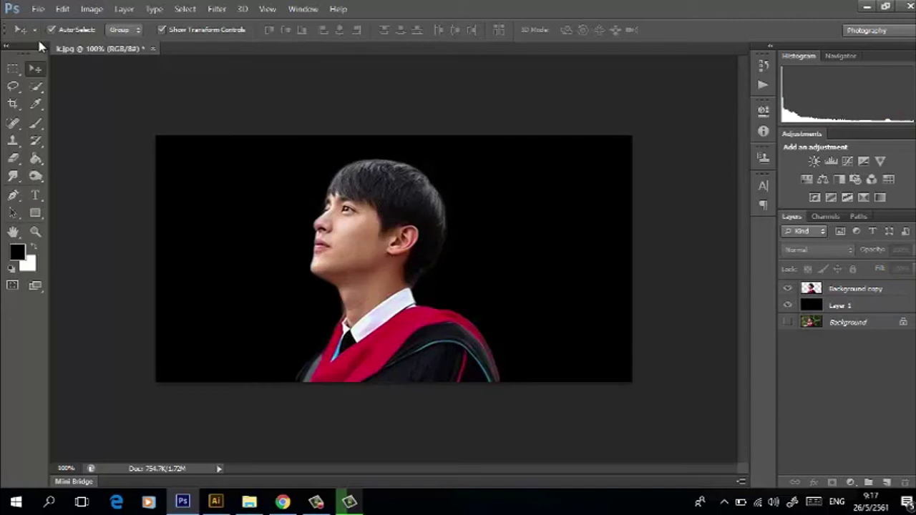
- Set the Pen tool to Path mode and make the Background copy layer active, with the man's neck and collar in close-up
left_click(21, 197)
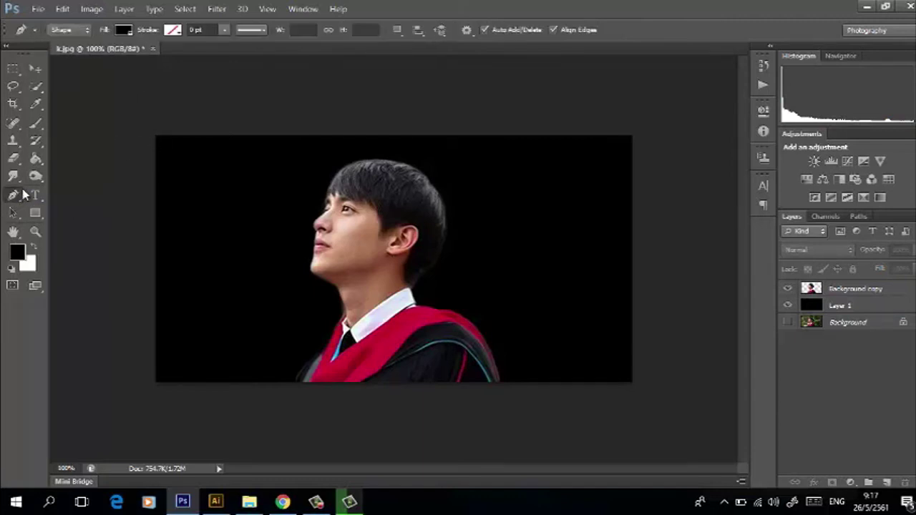
left_click(66, 29)
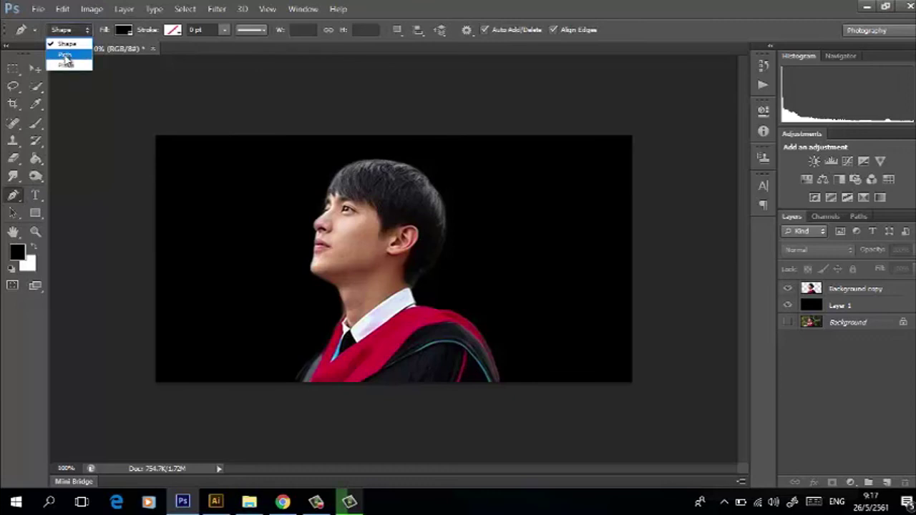
left_click(65, 52)
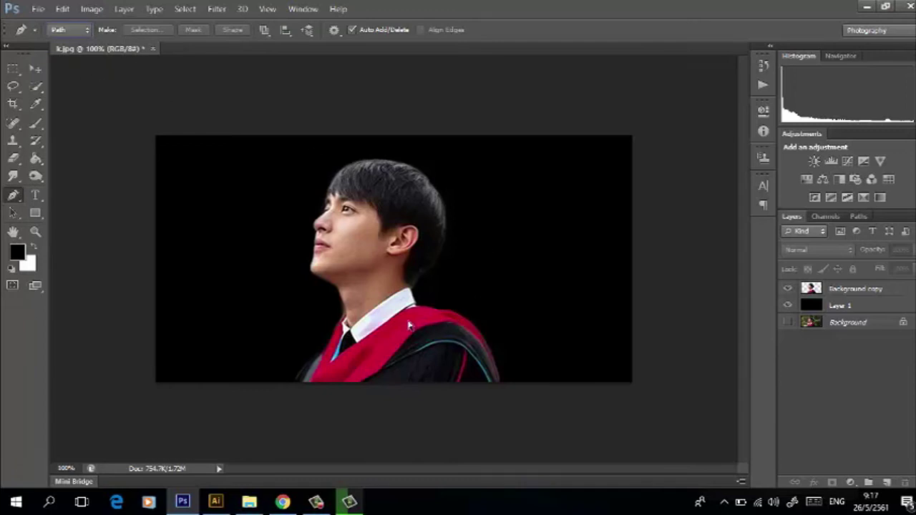
key("ctrl+plus")
key("ctrl+plus")
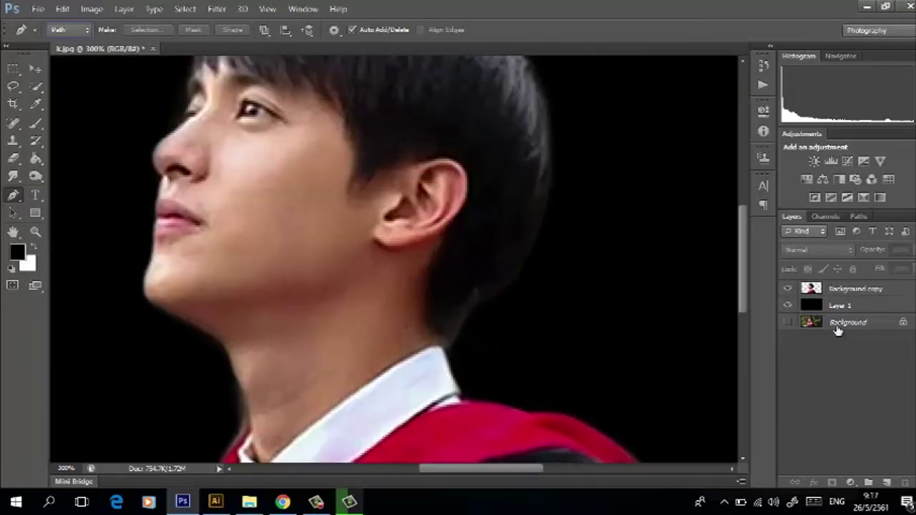
left_click(845, 293)
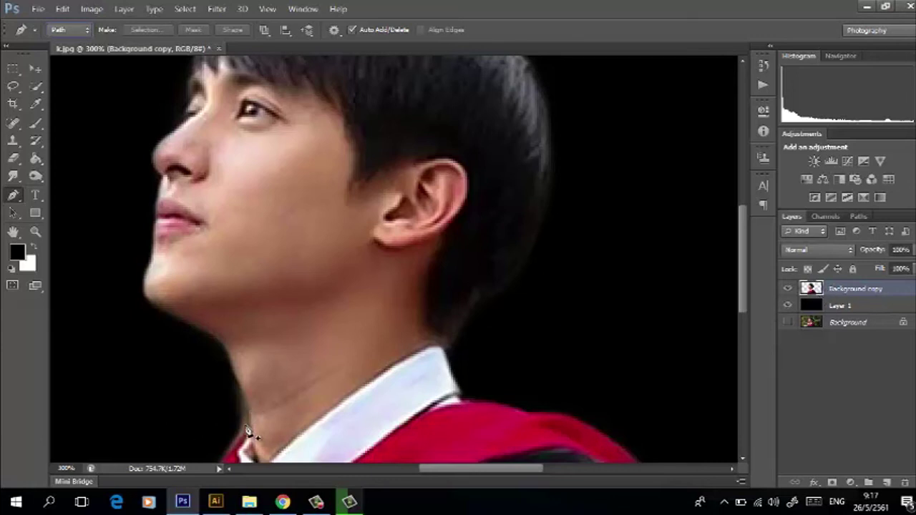
left_click_drag(741, 259, 742, 315)
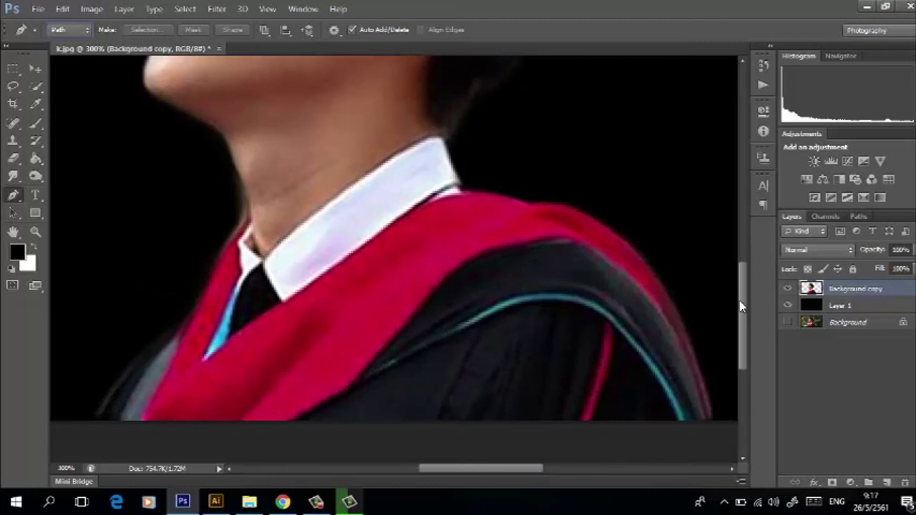
- Trace a closed path along the front edge of the neck, make it a selection with a 1.1-pixel feather, and deselect it
left_click(235, 173)
left_click_drag(239, 226, 214, 249)
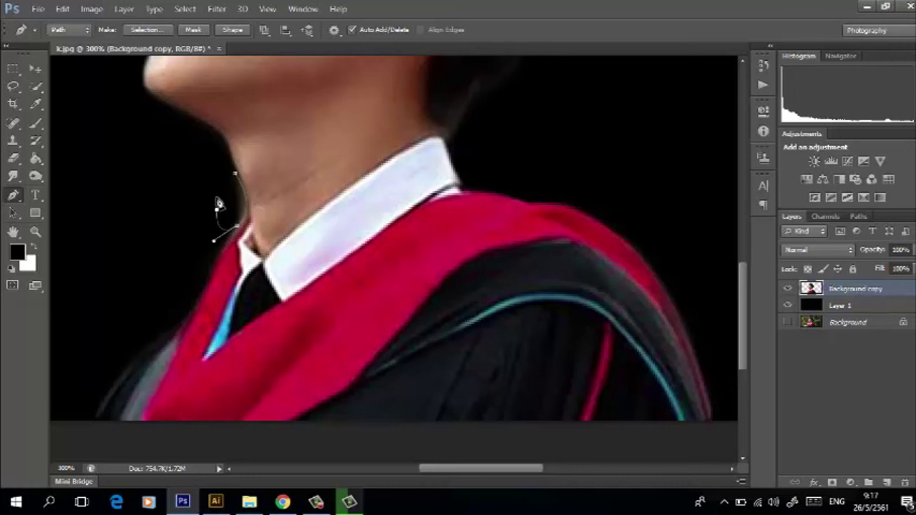
left_click(234, 176)
left_click(143, 30)
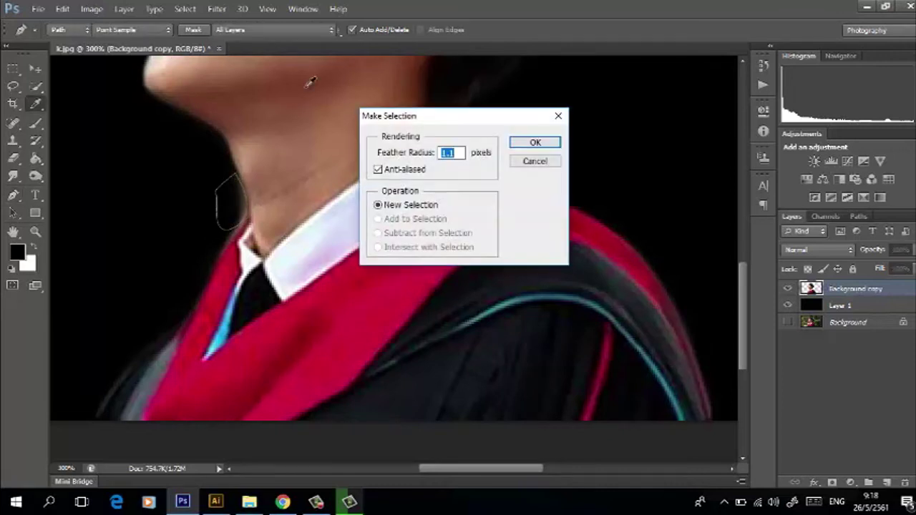
left_click(457, 153)
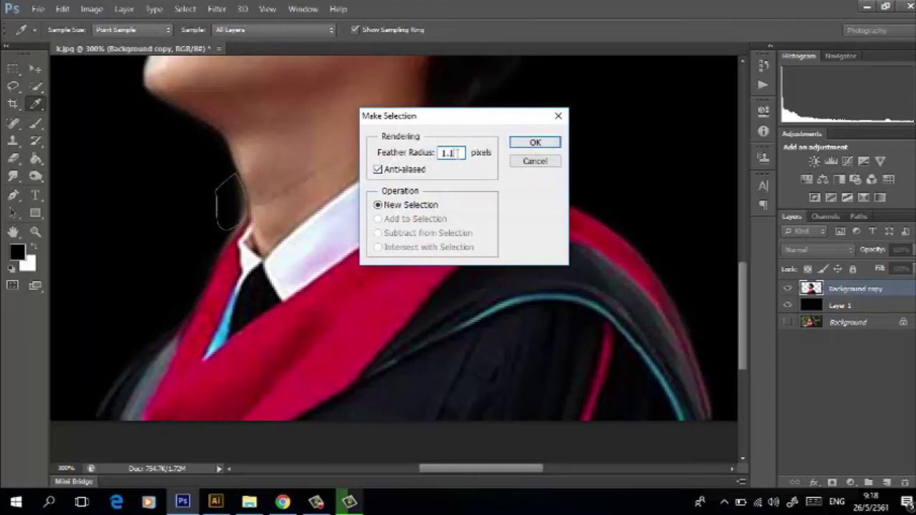
left_click(533, 143)
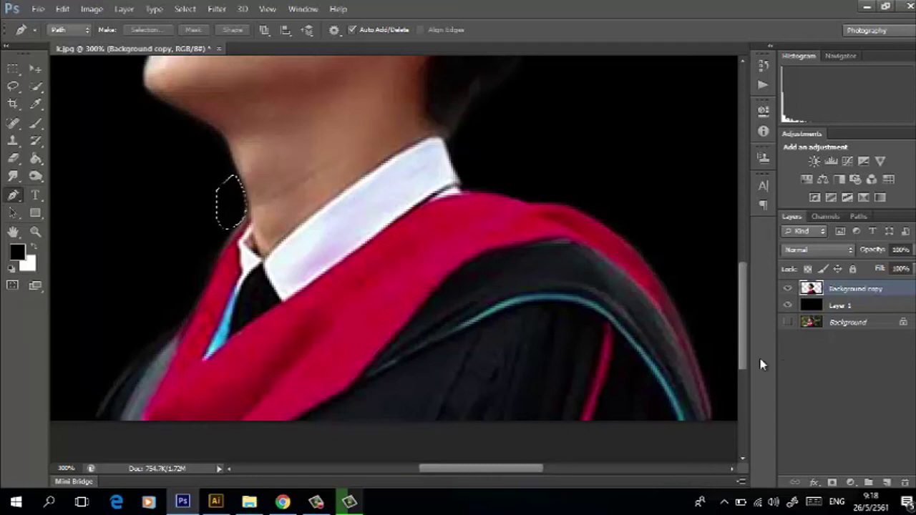
key("ctrl+d")
- Trace a closed curved path along the outer edge of the front shoulder and convert it to a selection
scroll(272, 319, "down", 3)
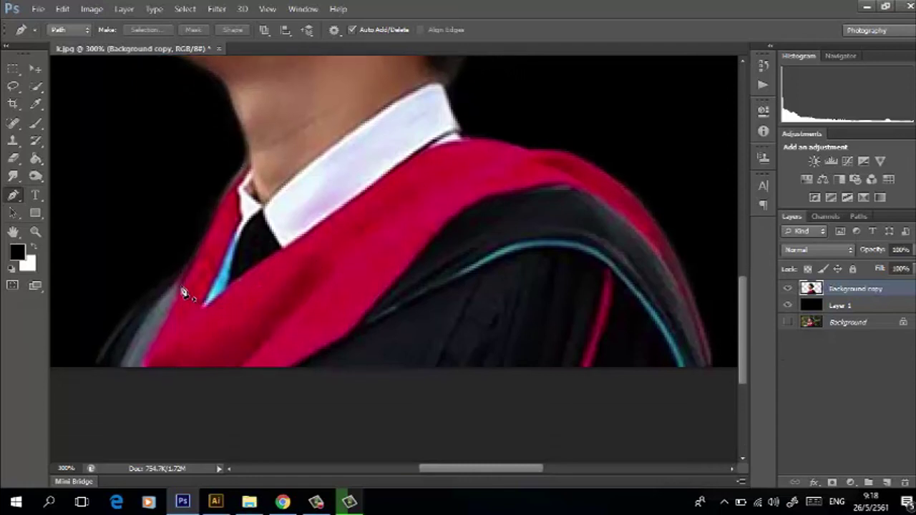
left_click(179, 271)
left_click(145, 301)
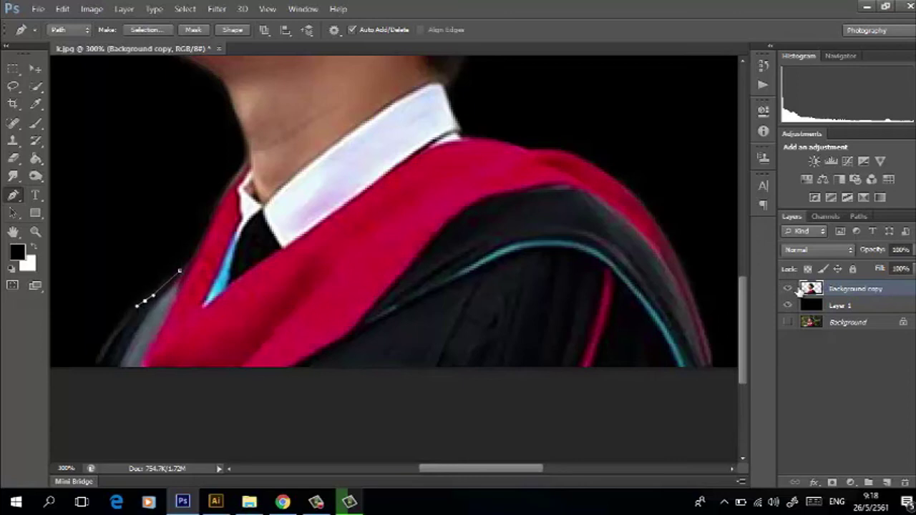
key("alt")
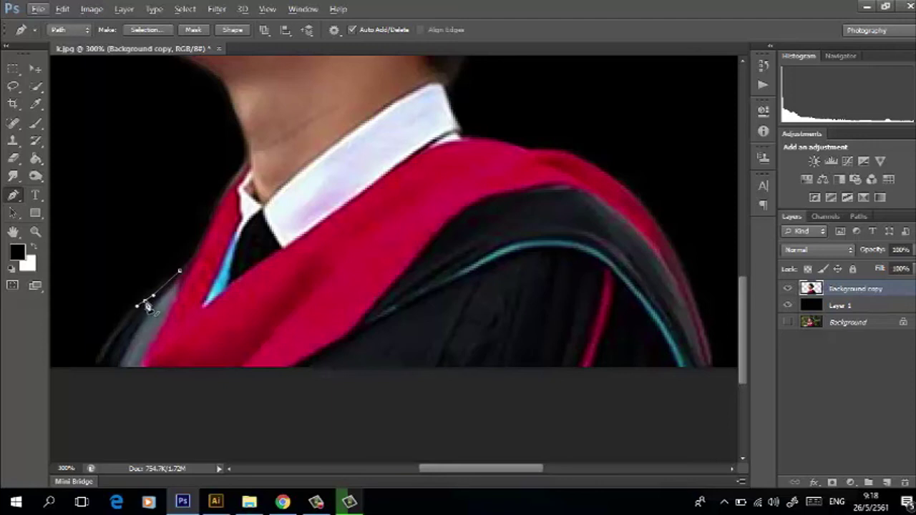
key("alt")
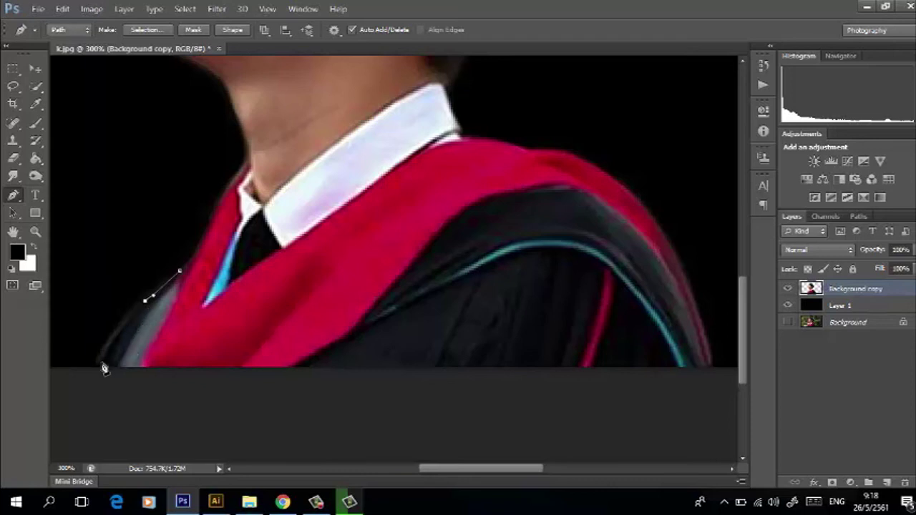
left_click_drag(95, 354, 99, 382)
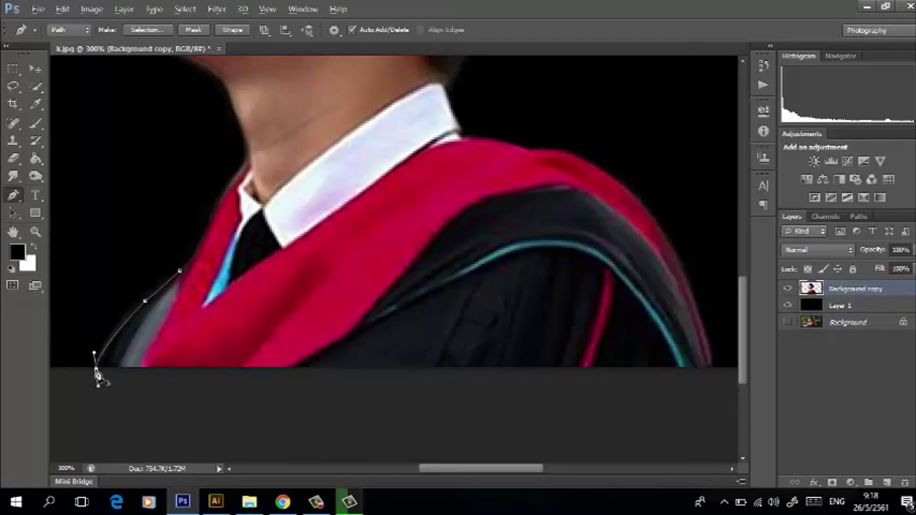
mouse_move(85, 351)
left_mouse_down()
mouse_move(94, 312)
mouse_move(134, 279)
mouse_move(163, 266)
mouse_move(188, 271)
left_mouse_up()
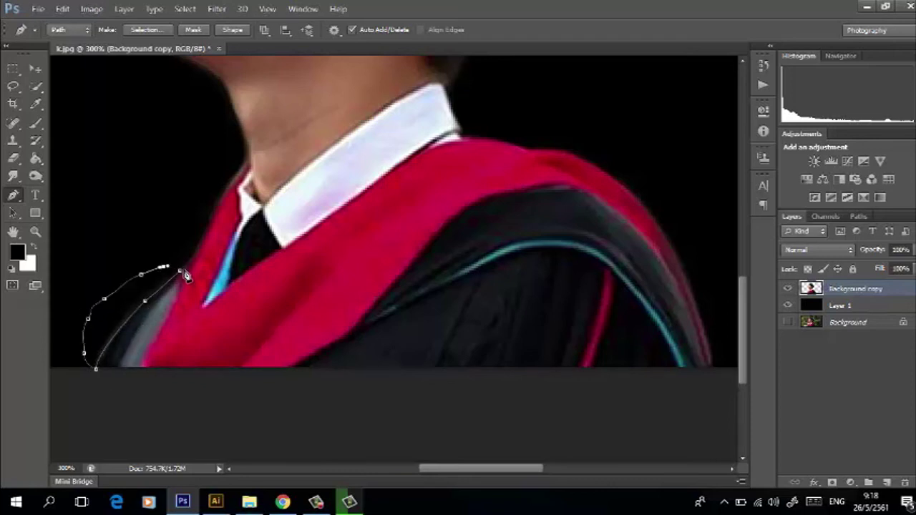
left_click(179, 271)
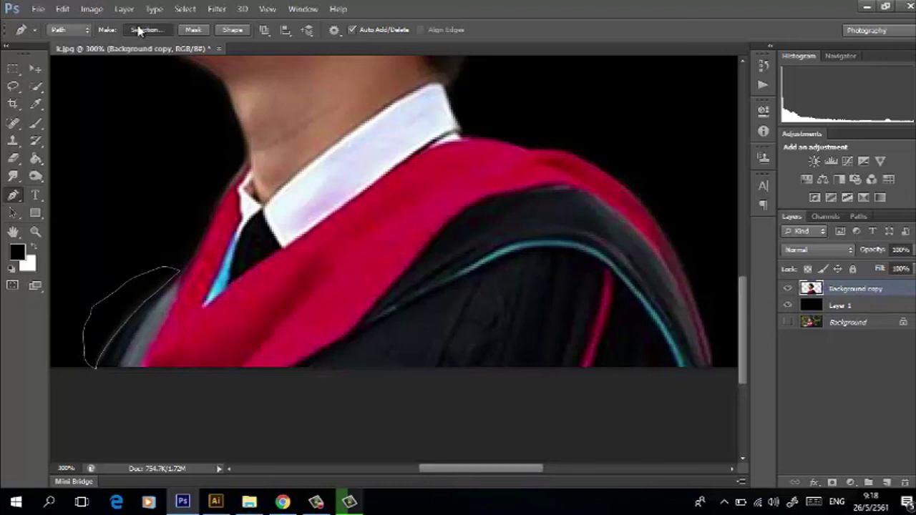
left_click(140, 31)
left_click(527, 143)
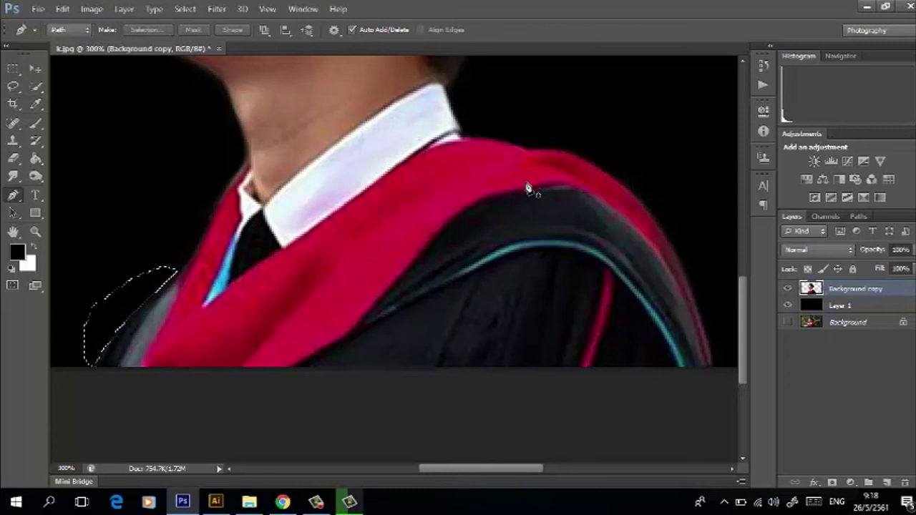
- Draw a closed path around the fringe behind the neck, from the shirt collar up to the lower hairline
scroll(526, 190, "up", 4)
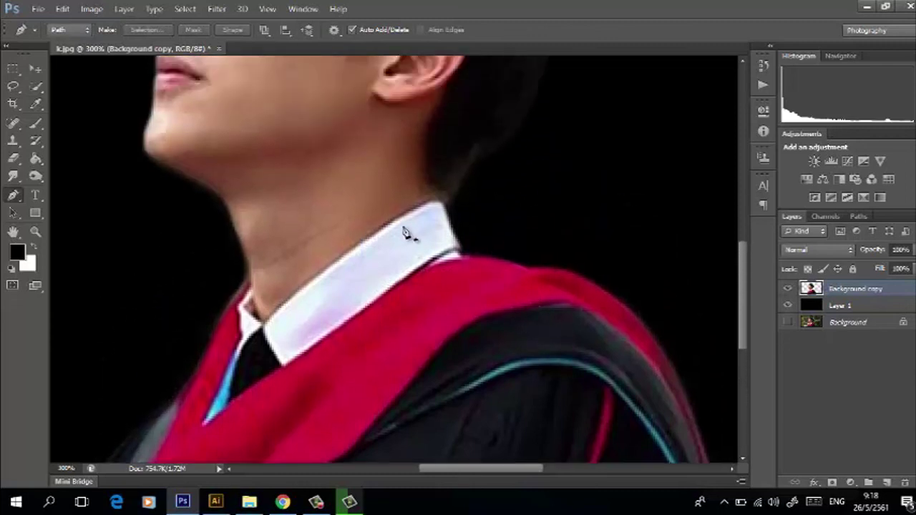
scroll(430, 244, "up", 5)
left_click(444, 374)
left_click_drag(471, 327, 529, 274)
left_click(472, 323)
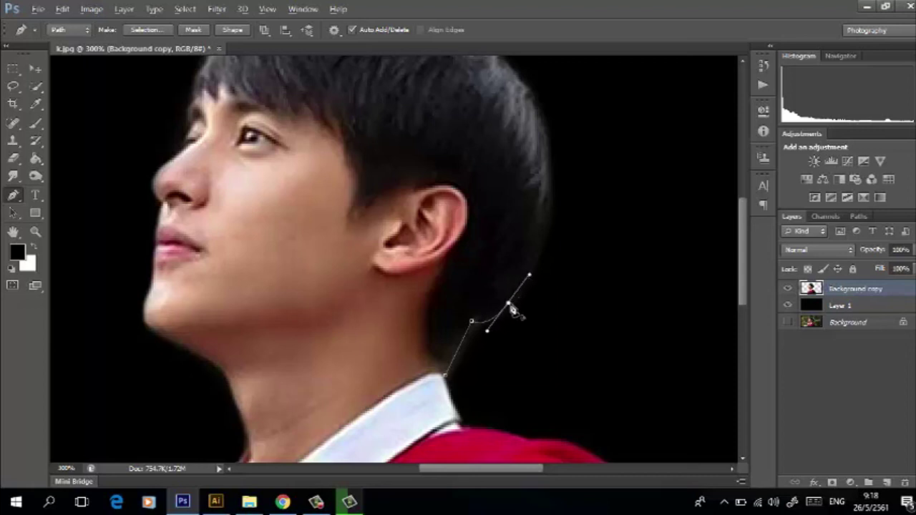
key("alt")
key("alt")
left_click(511, 307, "alt")
left_click(512, 323)
left_click(503, 351)
left_click(487, 372)
left_click_drag(473, 383, 466, 385)
left_click(446, 376)
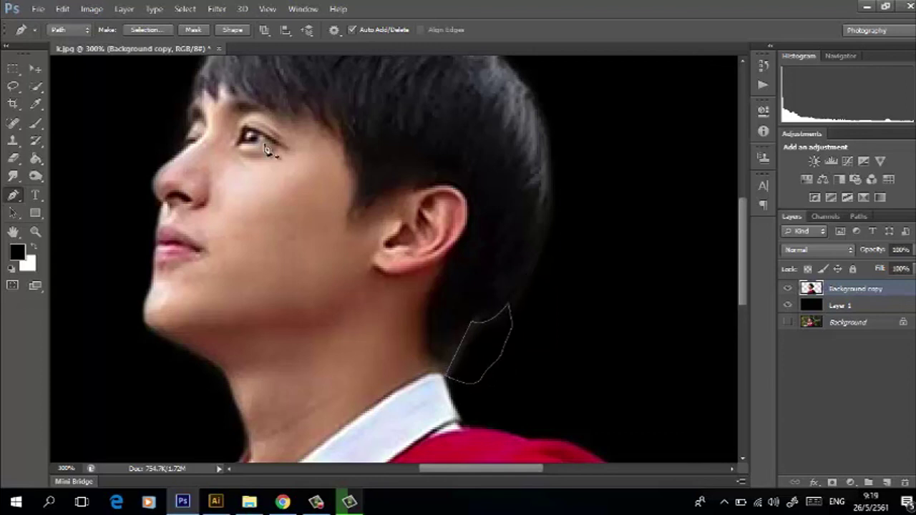
- Convert the path behind the neck to a selection with a 1.1-pixel feather, delete its contents and deselect
left_click(145, 29)
type("1.1")
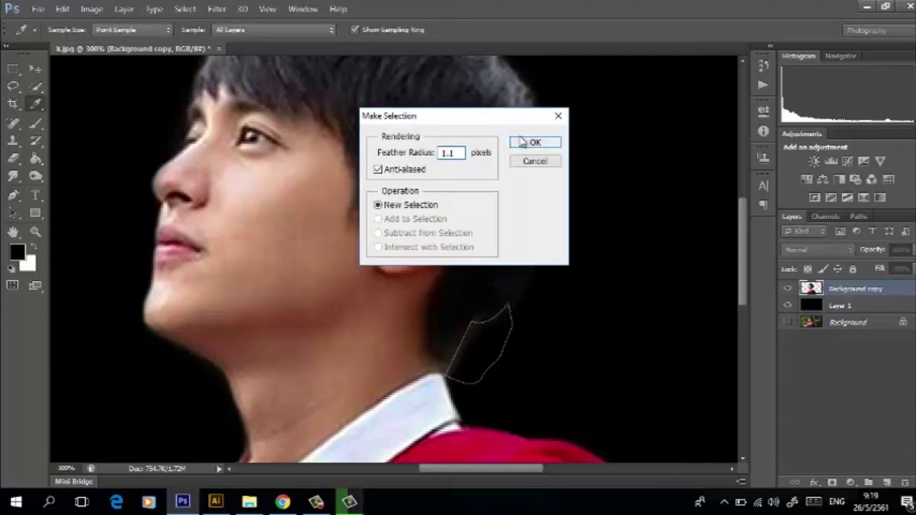
left_click(526, 145)
key("Delete")
key("ctrl+d")
- Add a Color Overlay effect to Layer 1, the black background layer
scroll(558, 236, "up", 3)
scroll(554, 244, "up", 2)
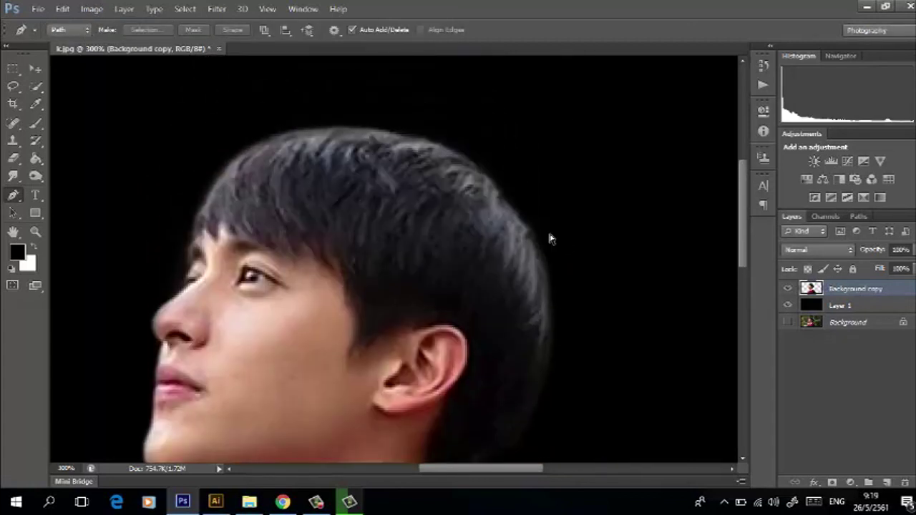
scroll(549, 238, "down", 2)
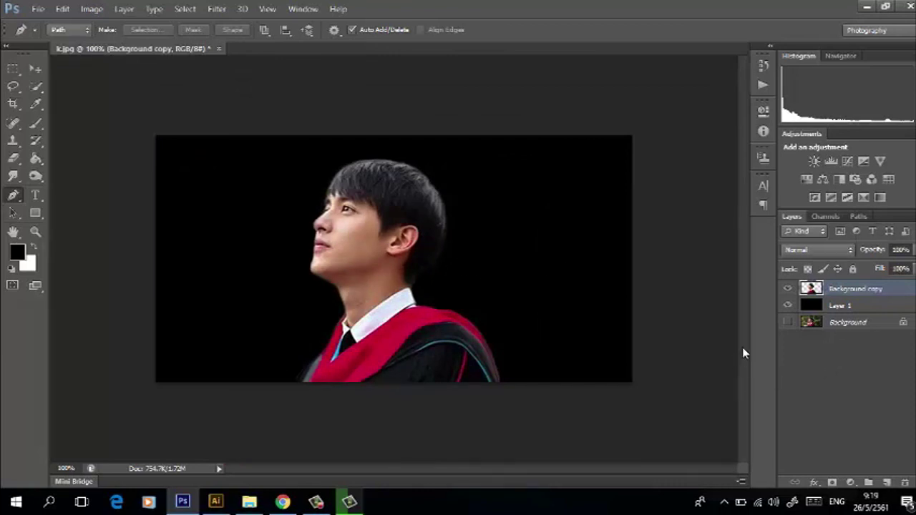
left_click(812, 306)
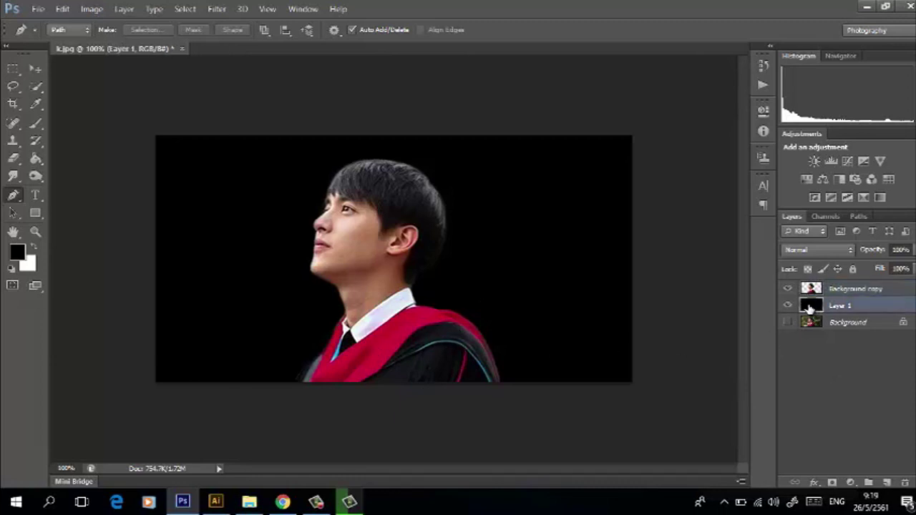
double_click(819, 307)
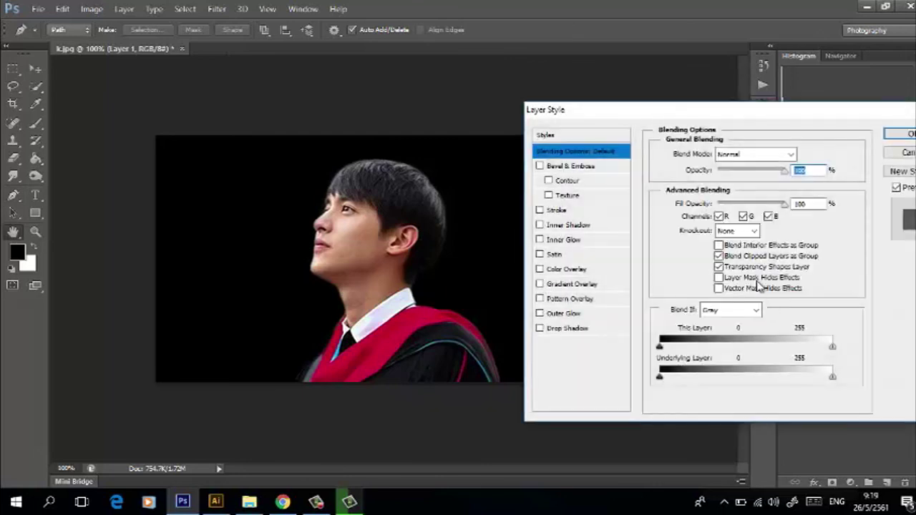
left_click(565, 271)
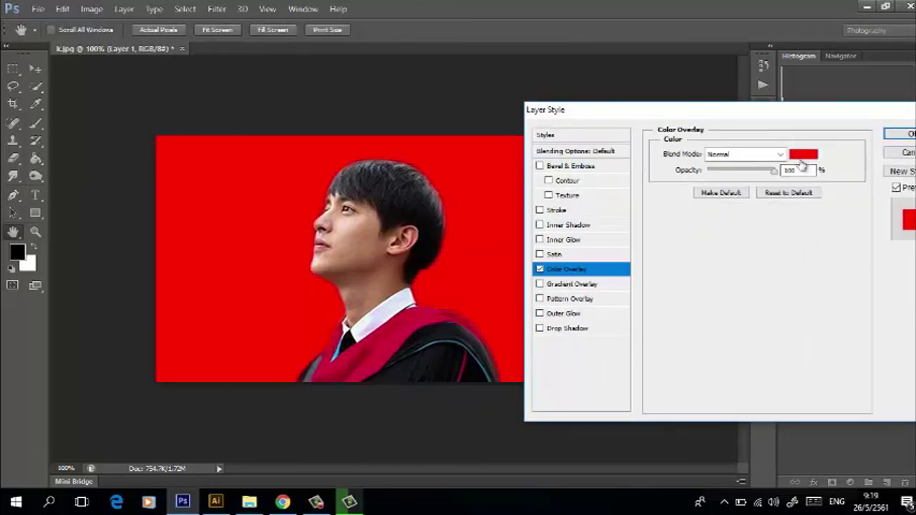
- Set the overlay colour to a medium green and apply the layer style
left_click(802, 154)
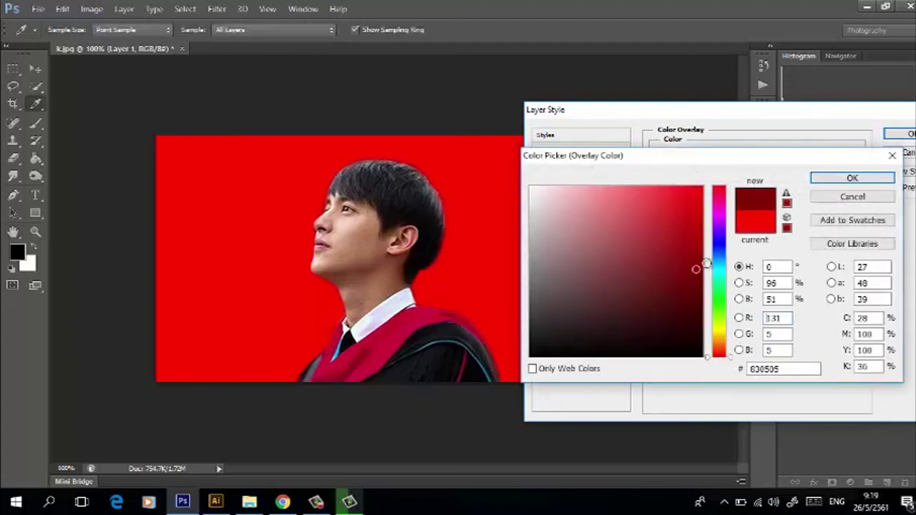
left_click(717, 249)
left_click(679, 268)
left_click(720, 328)
left_click(720, 308)
left_click(838, 179)
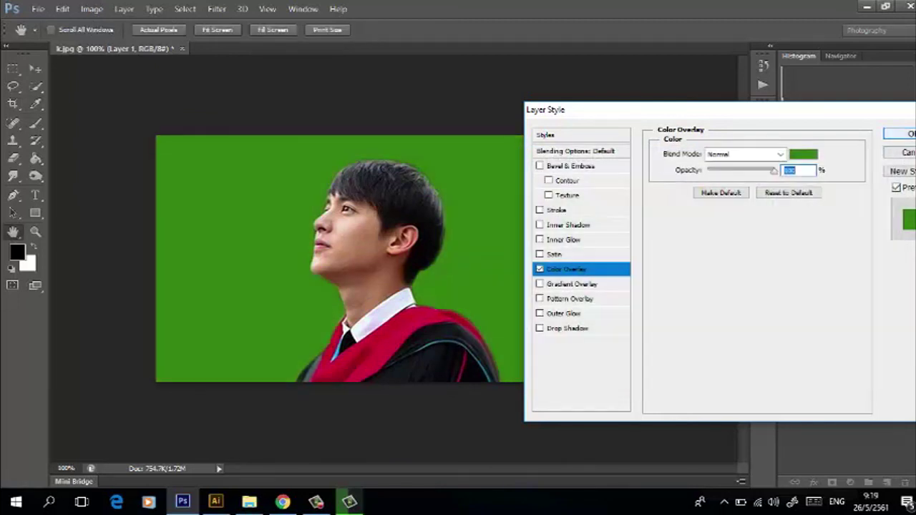
key("Return")
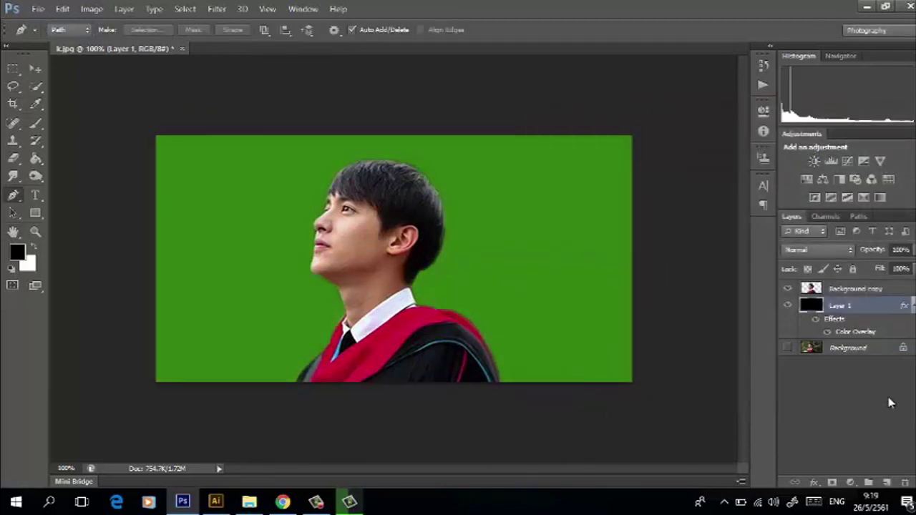